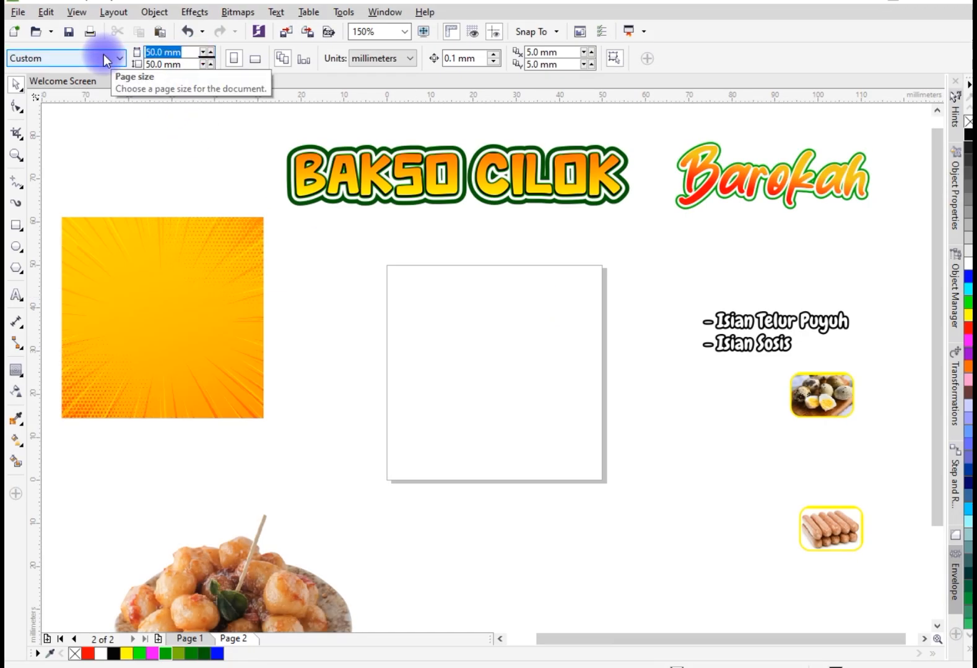
Step: Set the page size to 90 × 54 mm and create a rectangle matching the page
text(90)
key(Tab)
text(54)
key(Return)
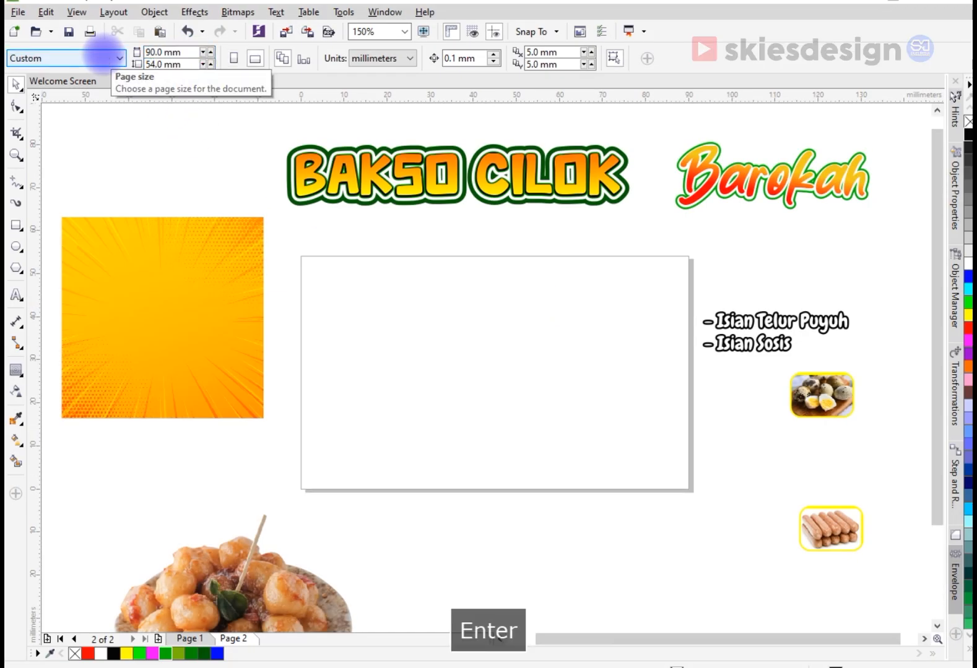
click(430, 499)
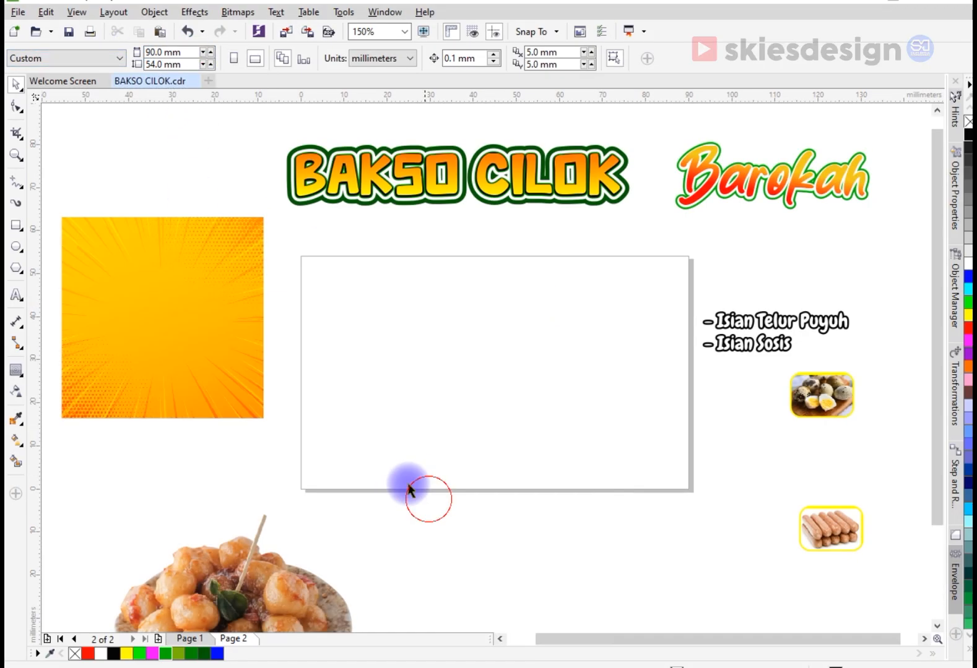
double_click(15, 226)
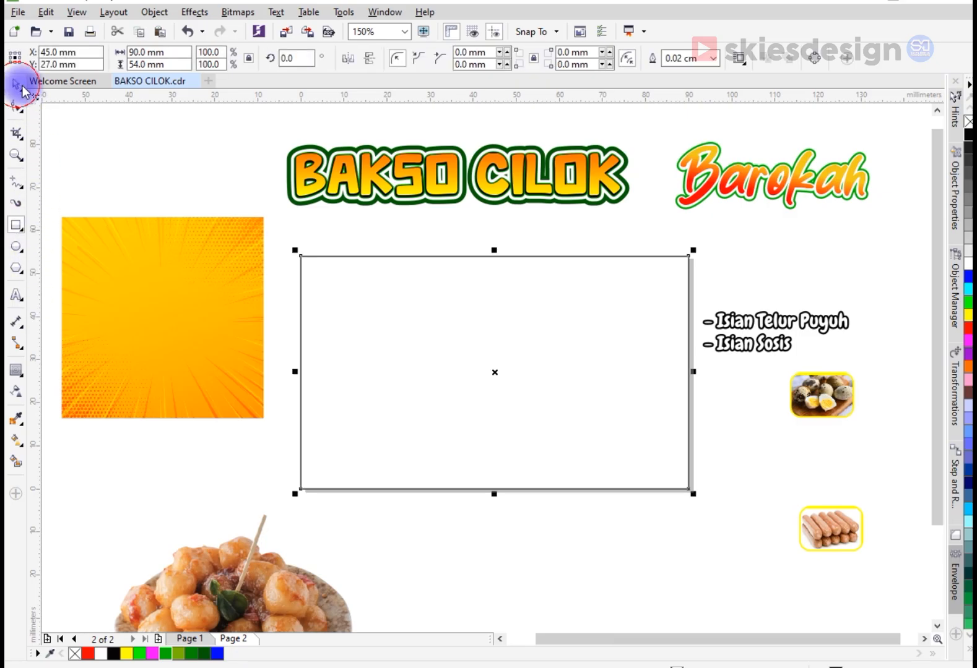
Step: PowerClip the yellow-orange sunburst image inside the page-sized rectangle
drag(186, 300, 206, 333)
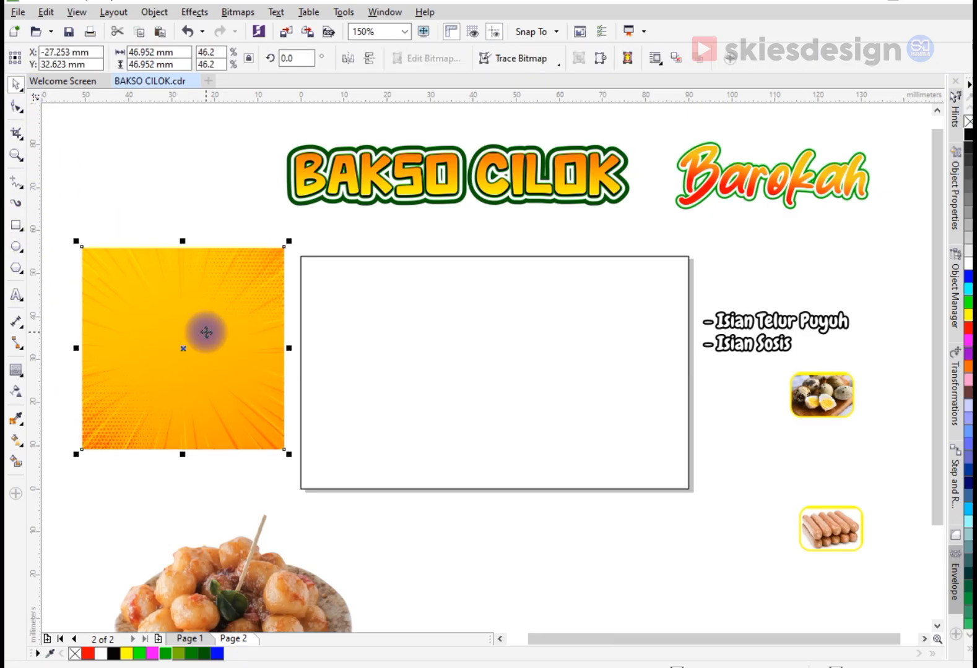
right_click(206, 332)
click(214, 259)
click(513, 396)
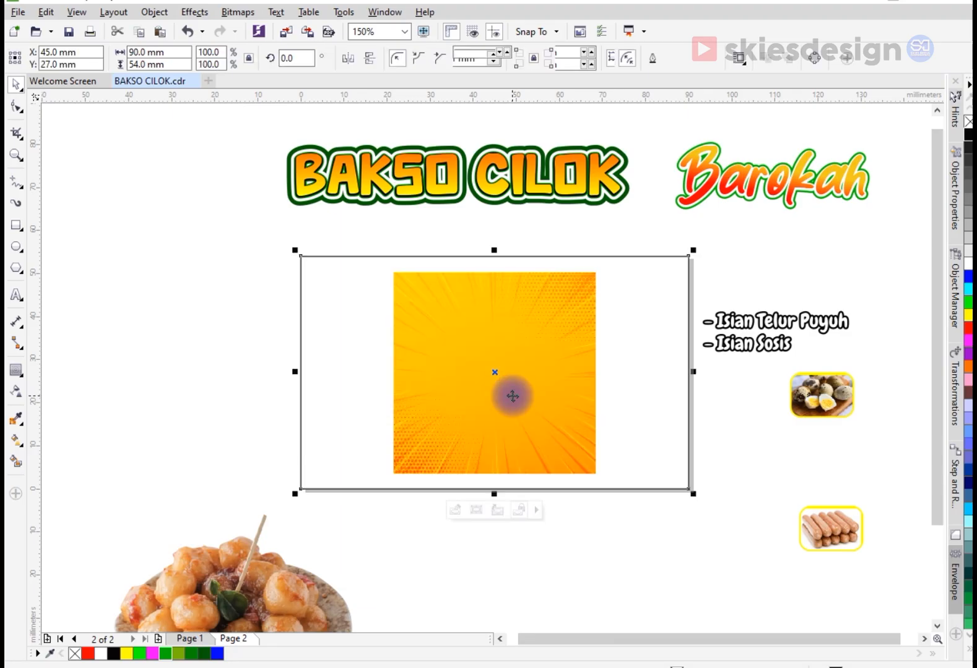
Step: Scale the clipped sunburst image to about 91 mm wide to cover the frame and shift it upward
click(477, 510)
drag(596, 475, 703, 574)
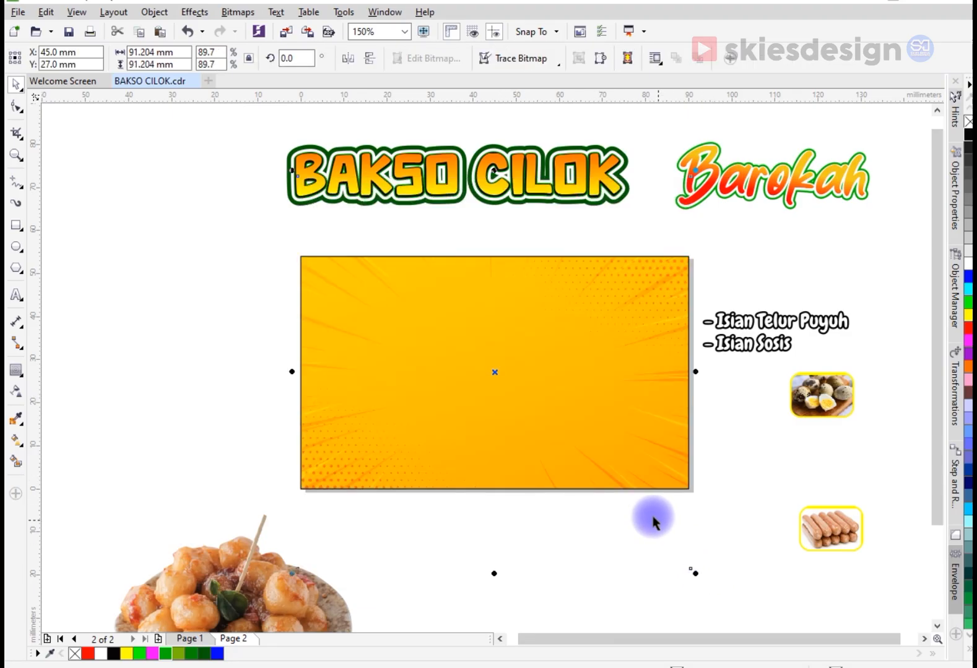
drag(521, 411, 518, 351)
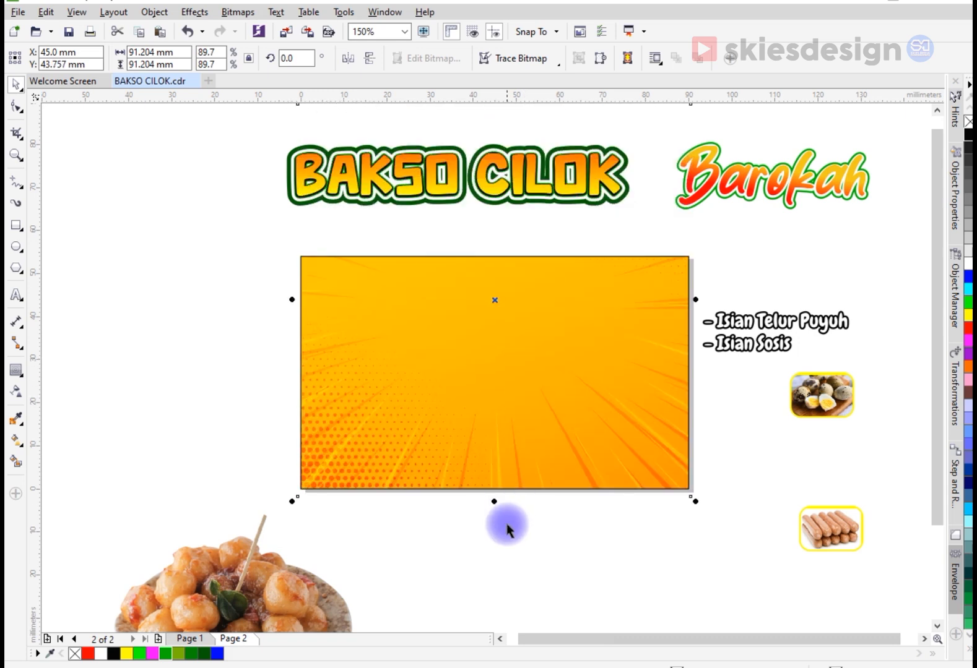
click(494, 562)
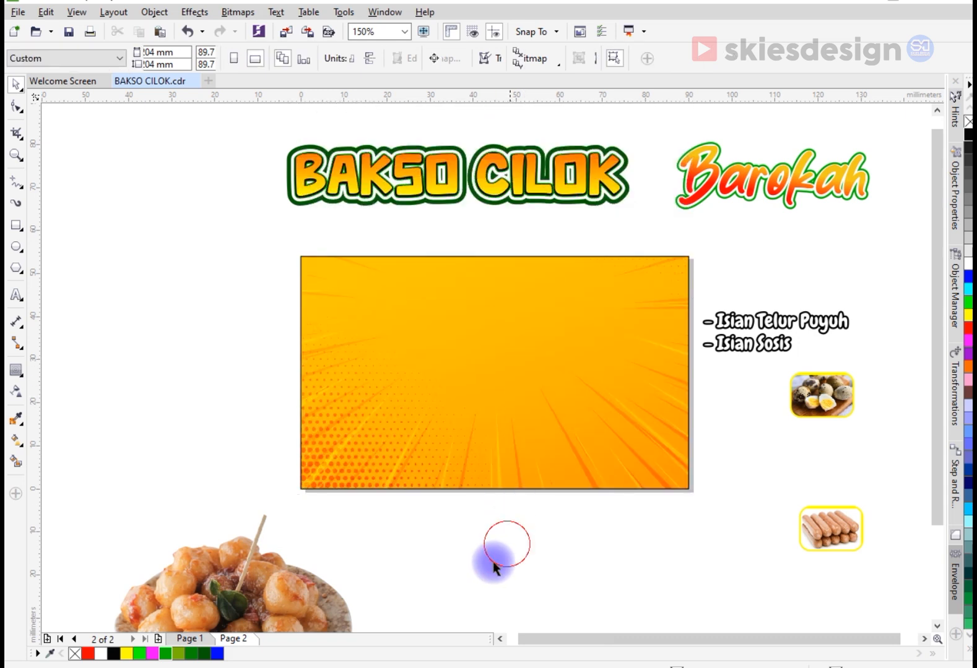
Step: Draw a rectangle 90 mm wide and about 19.3 mm high along the card's upper edge and fill it green
click(23, 225)
drag(299, 255, 689, 339)
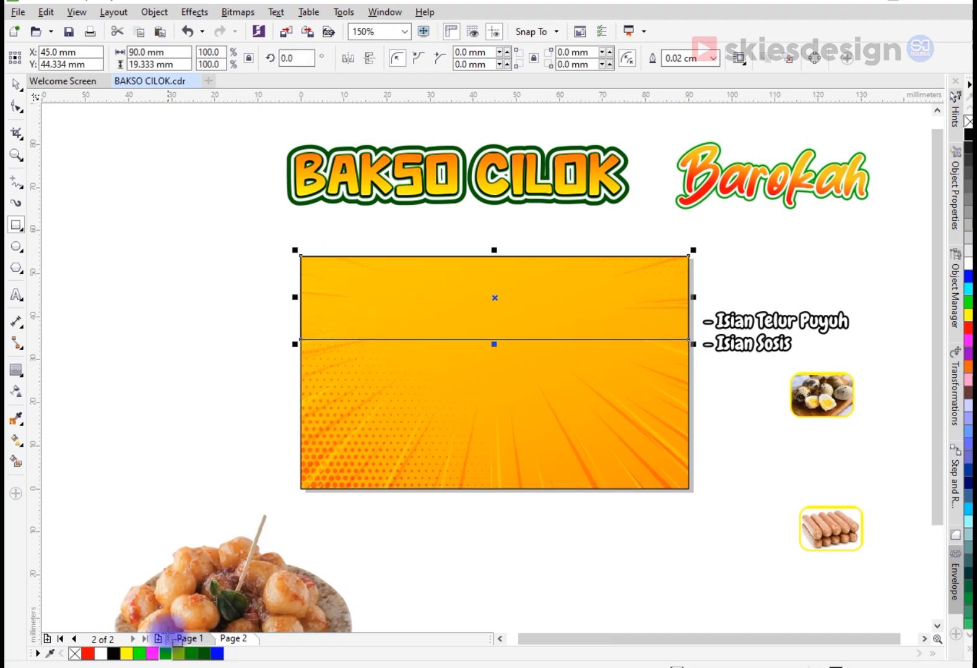
click(165, 656)
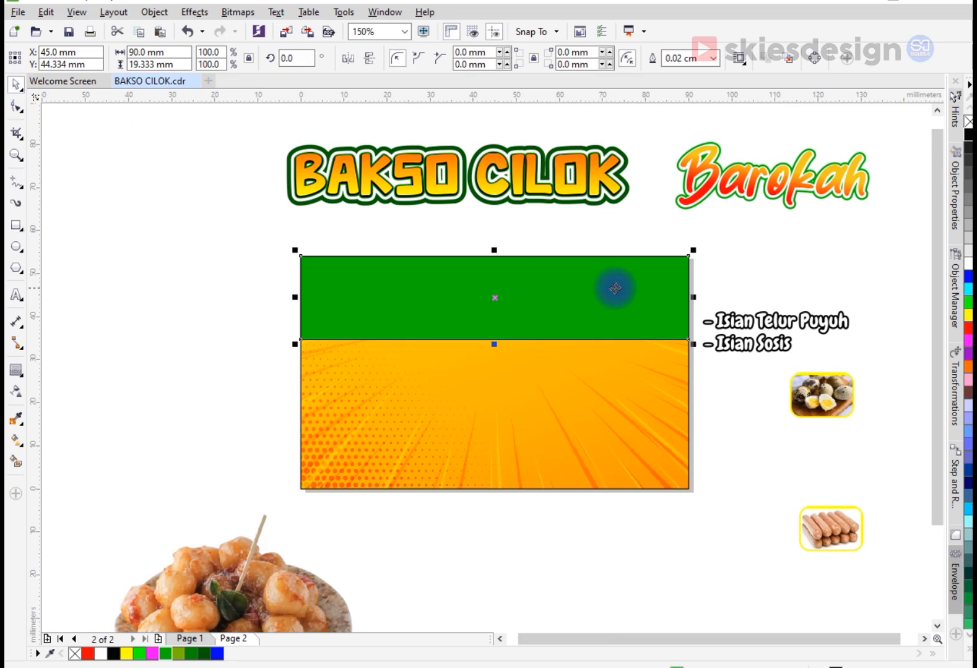
scroll(630, 294, up, 2)
scroll(631, 240, down, 2)
click(725, 220)
Step: Move the plate of meatballs photo onto the lower left of the card, overlapping its edges
click(258, 585)
drag(285, 575, 415, 471)
drag(378, 514, 453, 418)
scroll(446, 418, up, 1)
scroll(388, 468, down, 1)
drag(446, 494, 454, 487)
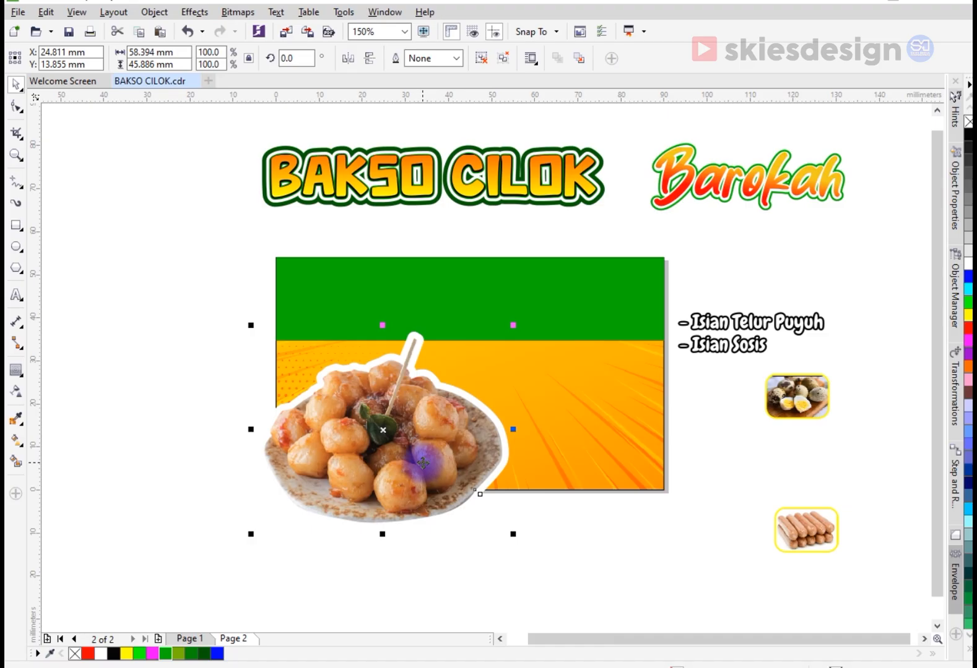
Step: Move the BAKSO CILOK title onto the green band and align it to the band's vertical middle
drag(525, 183, 552, 291)
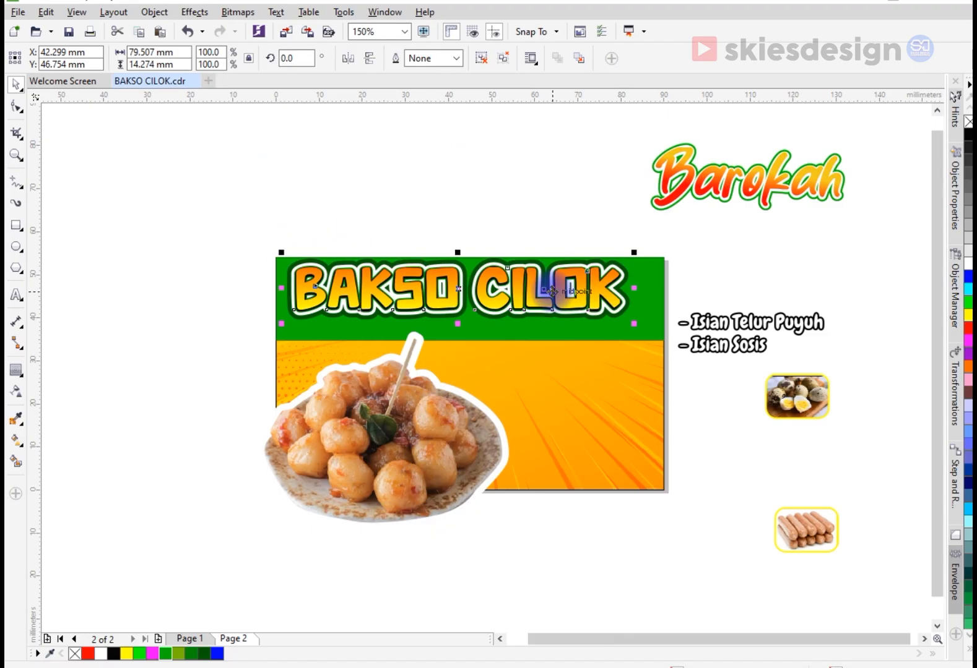
key(z)
click(452, 333)
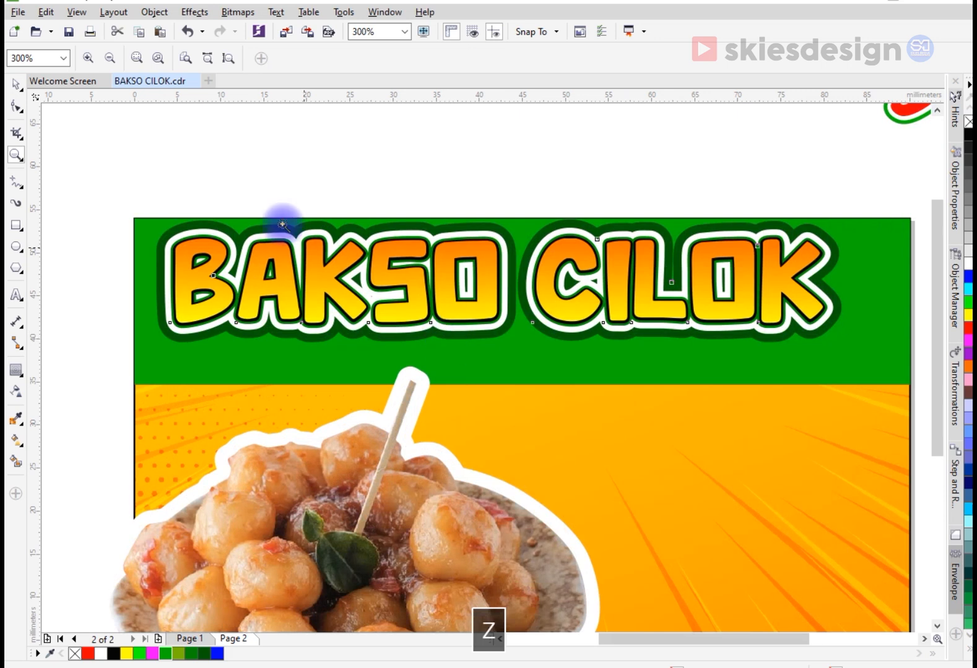
click(18, 91)
shift+click(275, 353)
key(e)
click(261, 161)
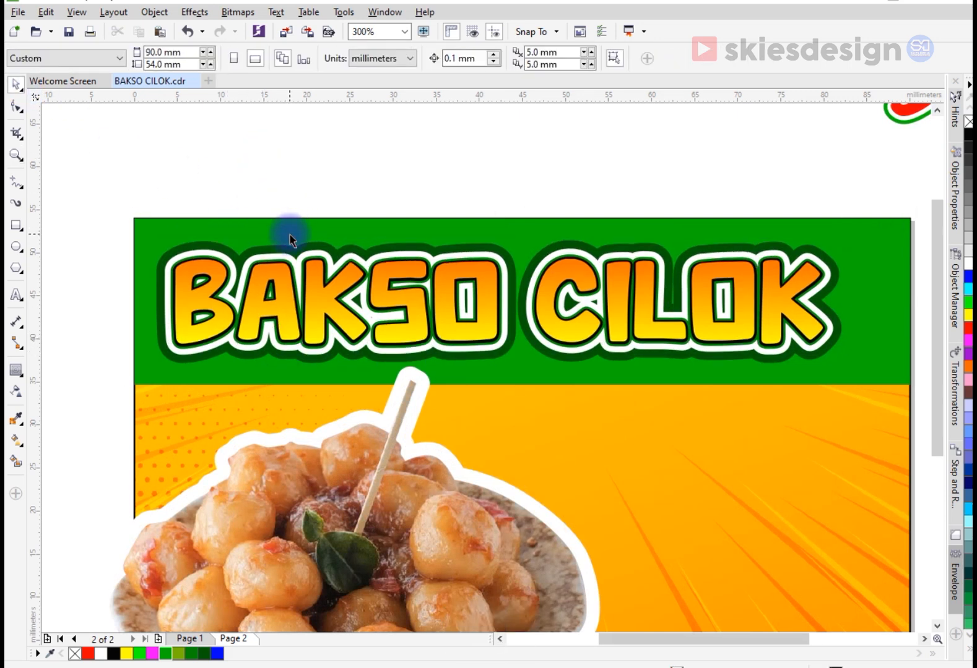
Step: Place the Barokah lettering below the title on the right half of the card and enlarge it slightly
scroll(289, 234, down, 2)
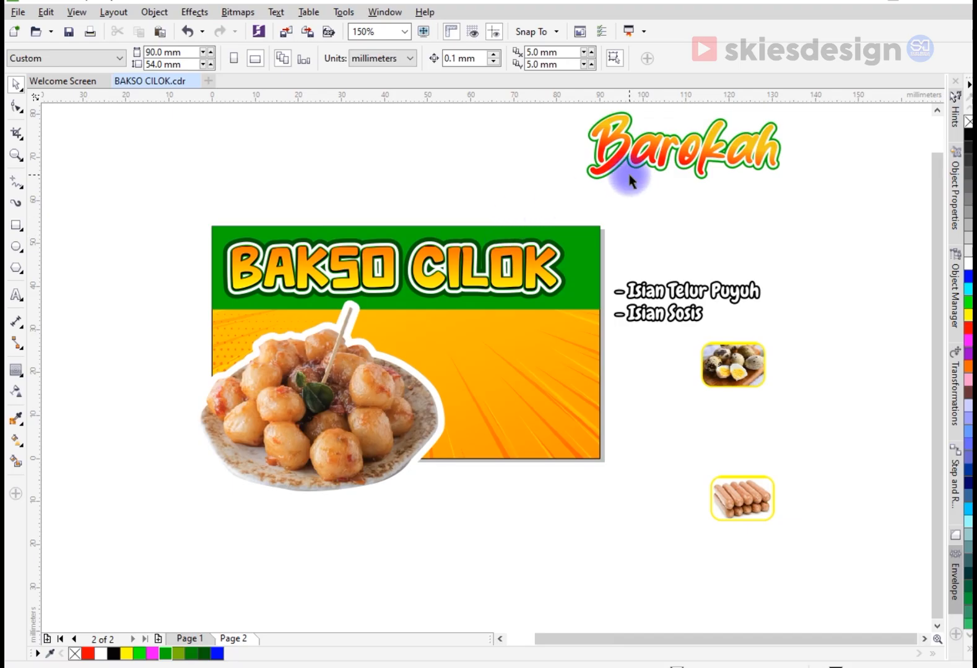
drag(651, 158, 496, 315)
scroll(504, 325, up, 2)
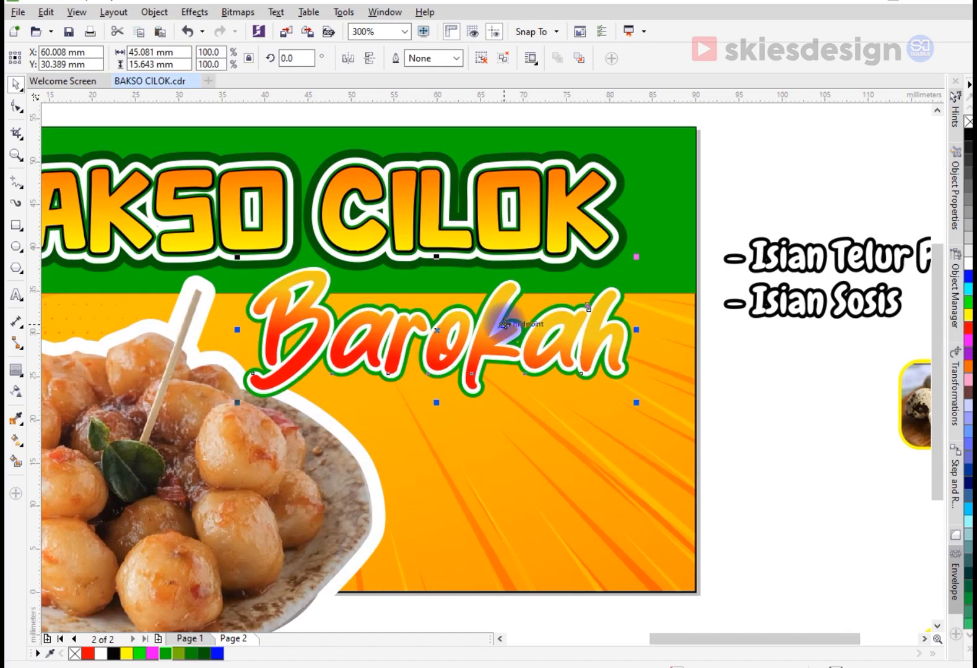
drag(635, 406, 658, 420)
scroll(625, 304, down, 2)
click(647, 351)
Step: Move the Isian Telur Puyuh and Isian Sosis list onto the card, just below the Barokah lettering
click(673, 280)
drag(673, 280, 503, 373)
scroll(532, 327, up, 2)
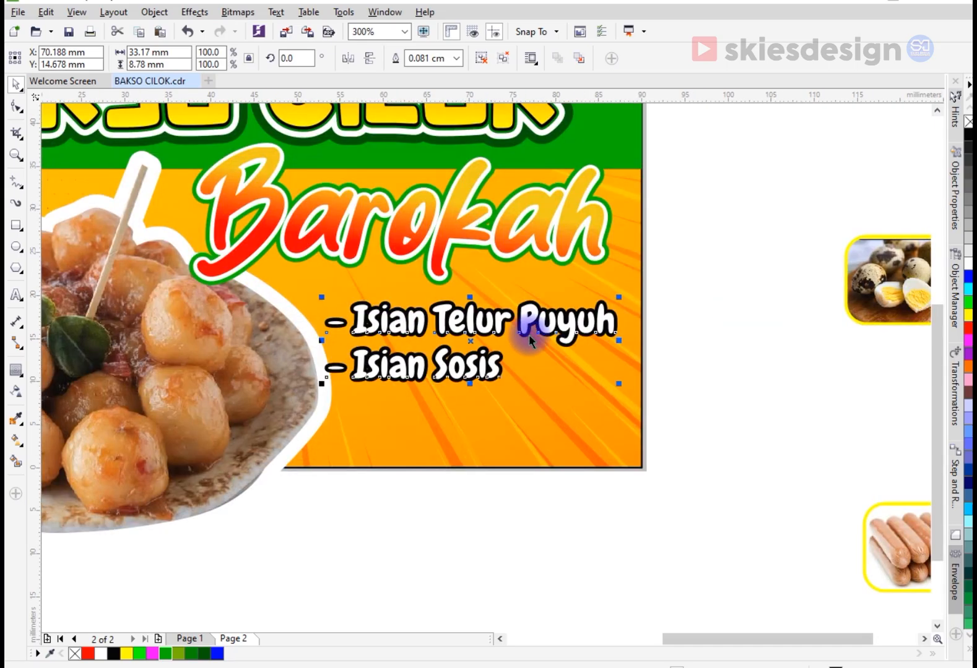
scroll(532, 309, up, 2)
drag(532, 308, 558, 286)
scroll(559, 290, down, 4)
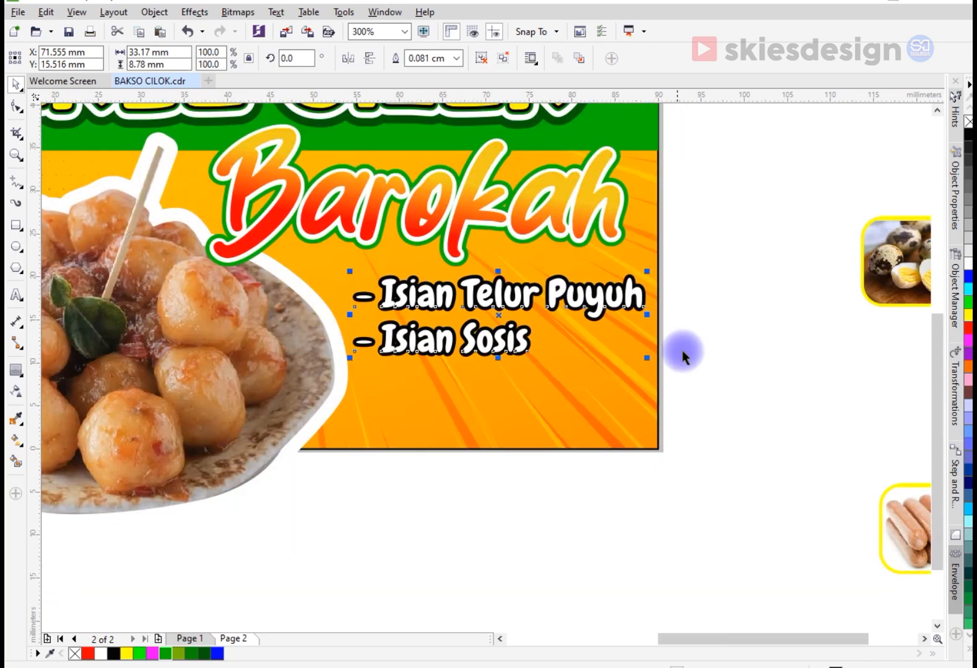
Step: Move the quail egg photo beside the sausage photo and align the two on their vertical middle
click(722, 289)
drag(724, 280, 648, 394)
shift+click(728, 423)
key(e)
click(676, 477)
Step: Shrink the egg and sausage photos to about 8.7 mm high and move them onto the card below the filling list
click(723, 428)
shift+click(677, 422)
drag(739, 422, 574, 364)
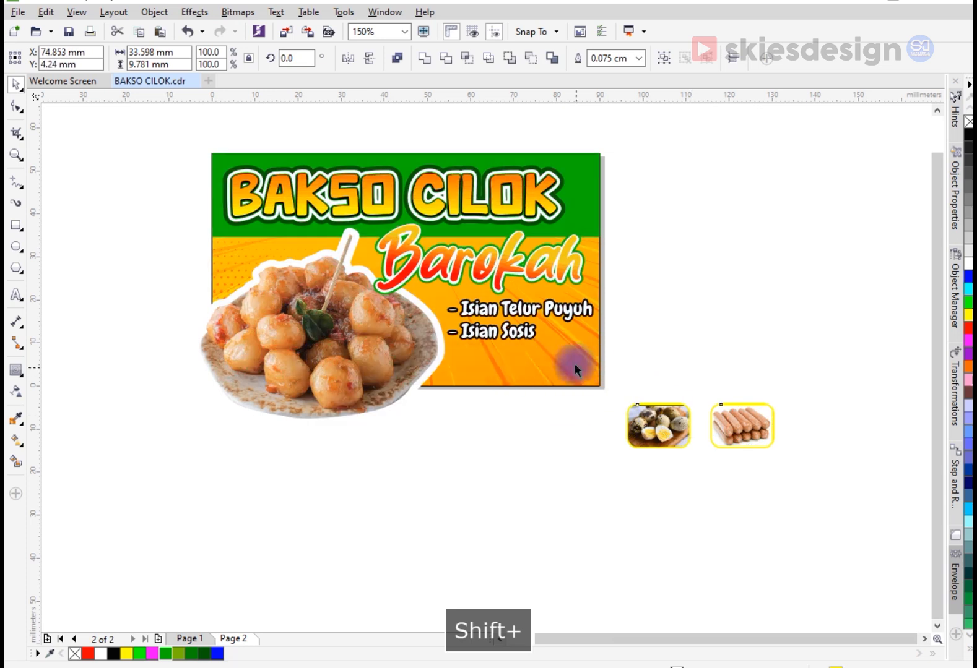
scroll(575, 364, up, 2)
drag(648, 419, 619, 413)
drag(669, 320, 501, 431)
scroll(533, 358, up, 2)
Step: Move the sausage photo closer to the egg photo and shift the pair slightly upward
drag(551, 355, 522, 356)
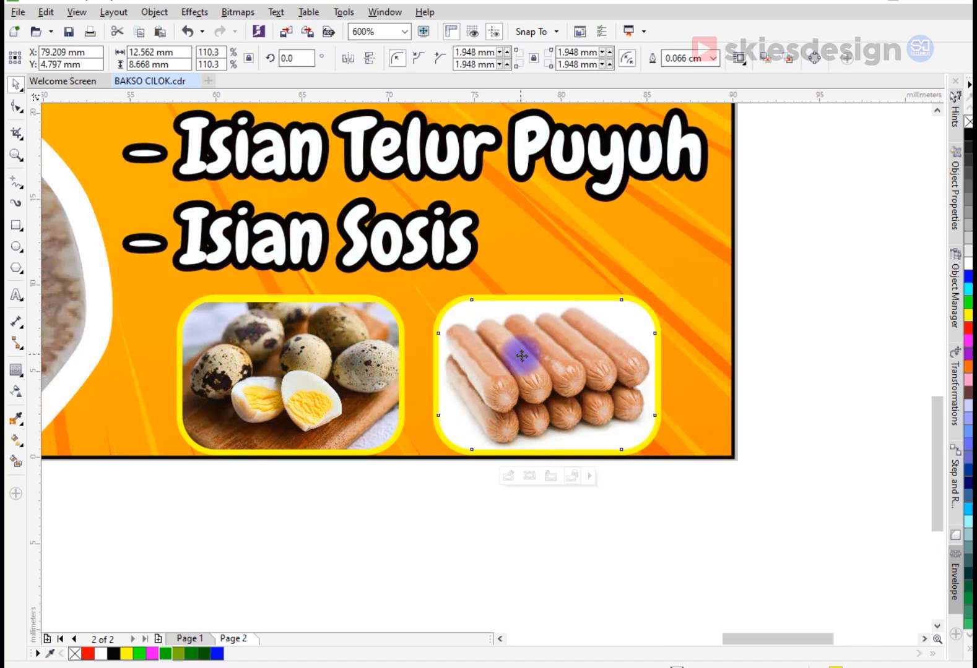
mouse_move(149, 506)
mouse_down()
mouse_move(632, 311)
mouse_move(660, 311)
mouse_up()
drag(619, 346, 628, 331)
scroll(543, 292, down, 2)
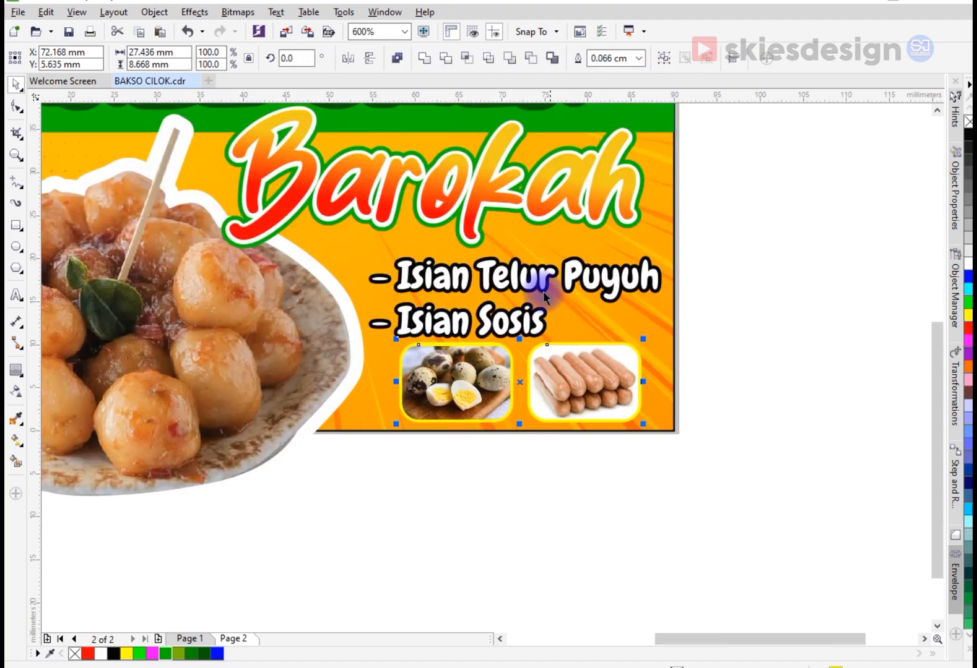
Step: Shrink the filling list to about 29.9 mm wide and shift it right so it sits above the two photos
click(513, 281)
drag(662, 342, 634, 334)
scroll(589, 277, up, 2)
drag(584, 276, 632, 278)
scroll(630, 318, down, 2)
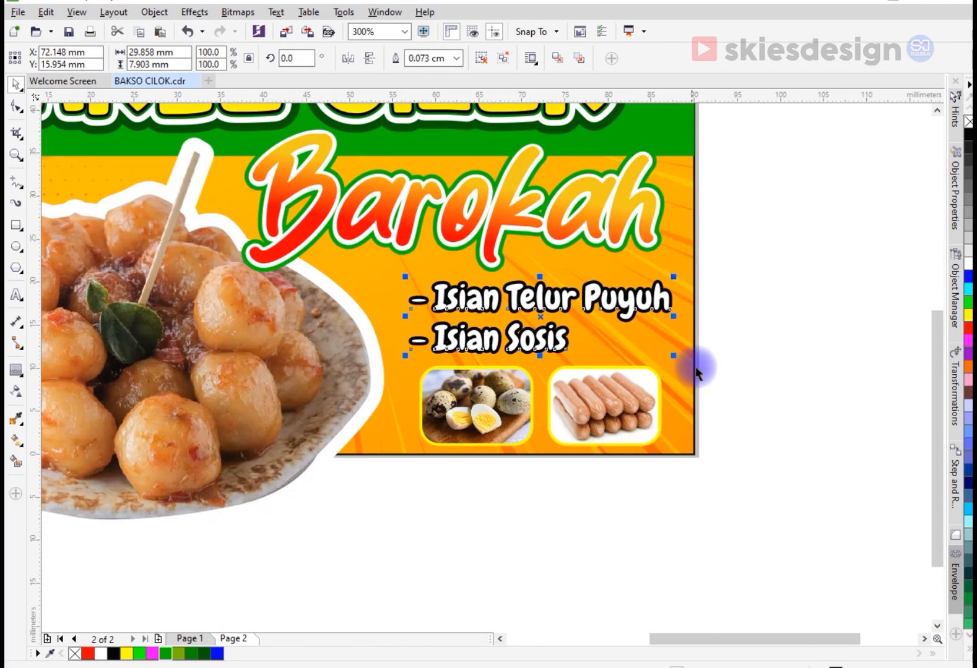
key(Escape)
scroll(656, 396, down, 2)
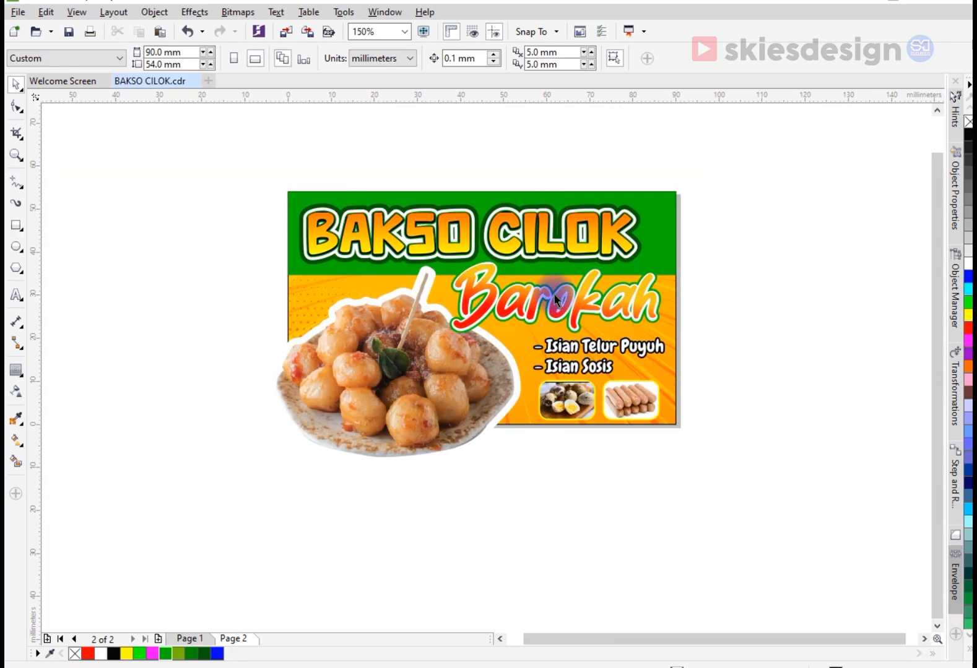
Step: Center the BAKSO CILOK title horizontally on the green band and shift it slightly upward
click(422, 277)
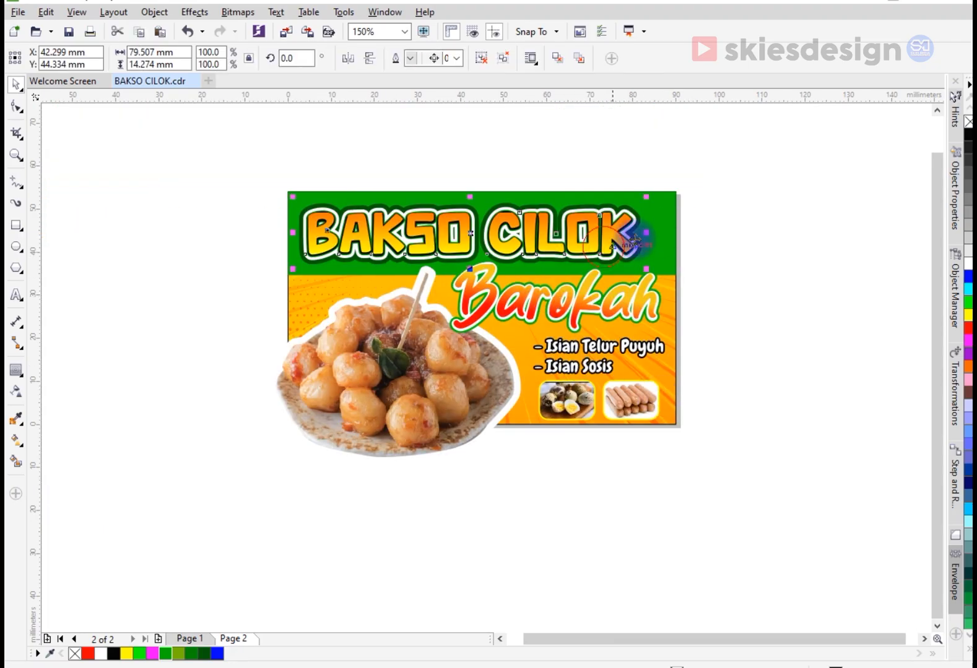
shift+click(664, 233)
key(c)
click(717, 294)
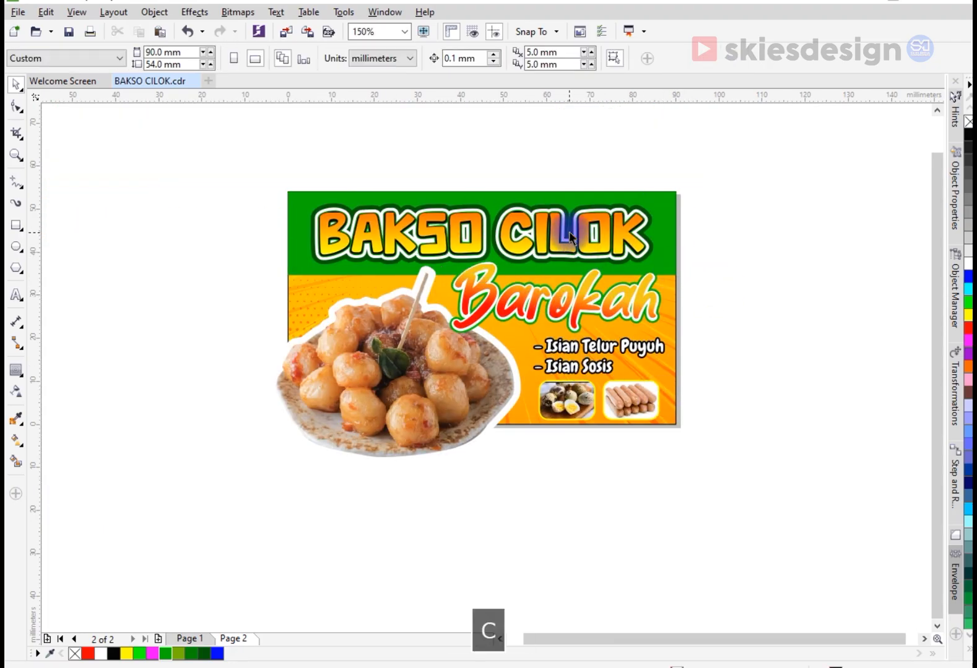
click(476, 206)
scroll(477, 202, up, 4)
drag(477, 202, 475, 215)
scroll(476, 223, down, 1)
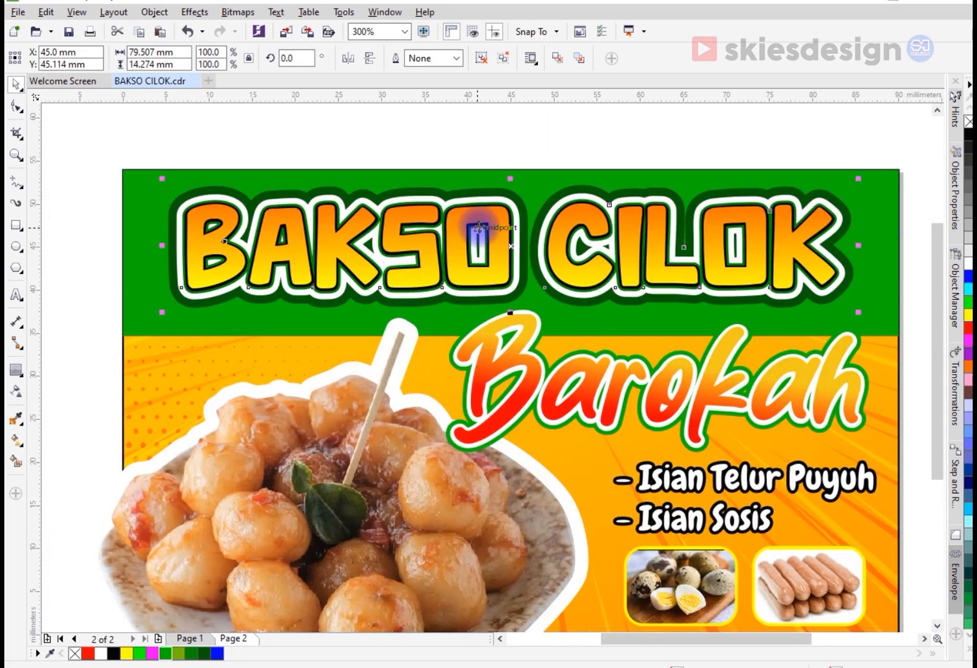
Step: PowerClip the green band inside the card's sunburst background rectangle
right_click(866, 208)
click(860, 221)
click(160, 379)
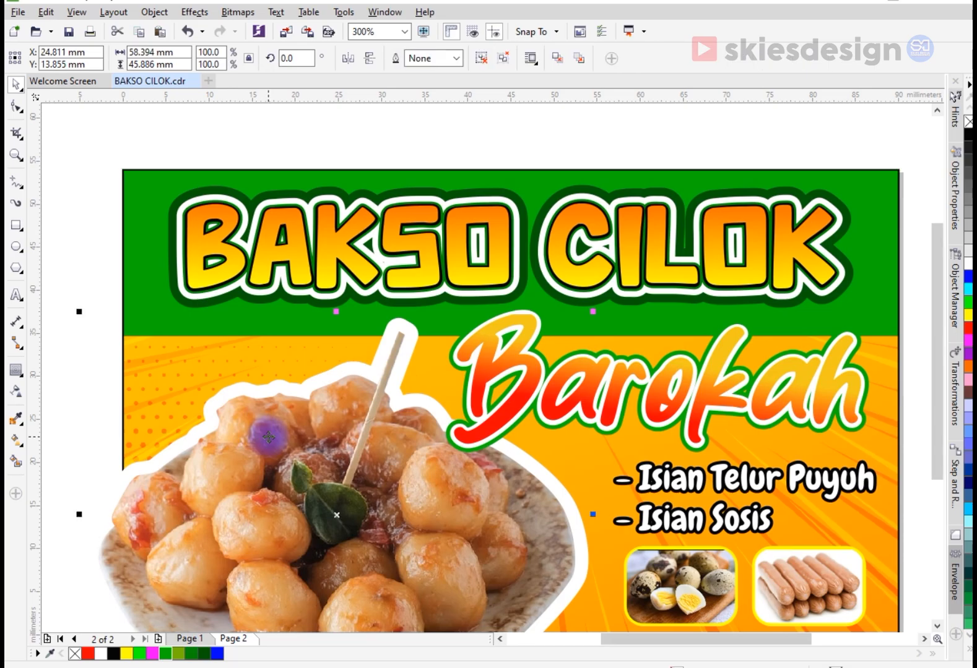
Step: Try to PowerClip the plate photo inside the background rectangle and undo it
right_click(268, 437)
click(325, 41)
click(345, 366)
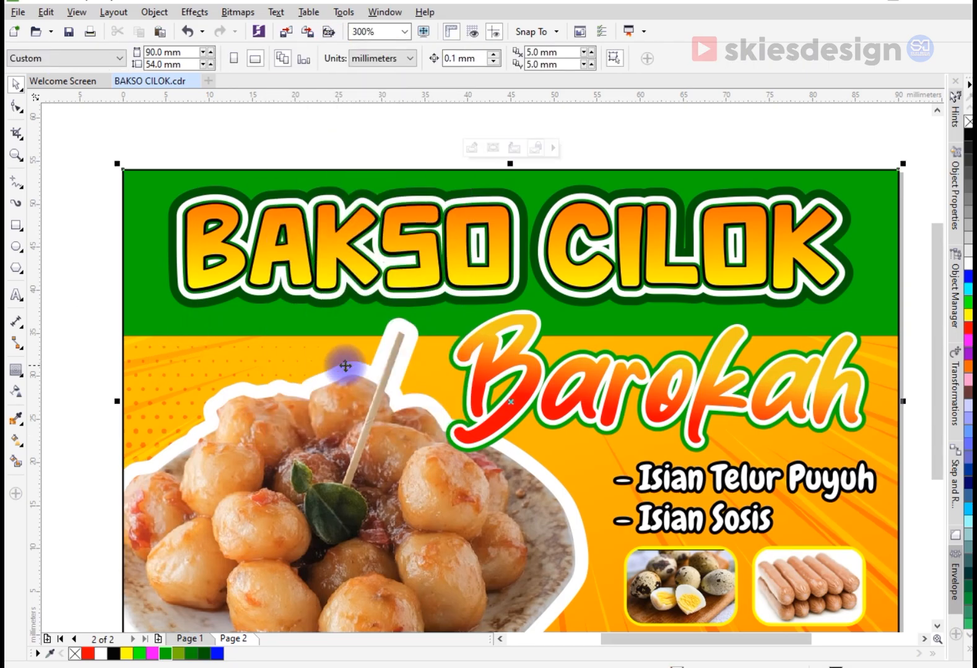
scroll(345, 366, down, 1)
click(388, 575)
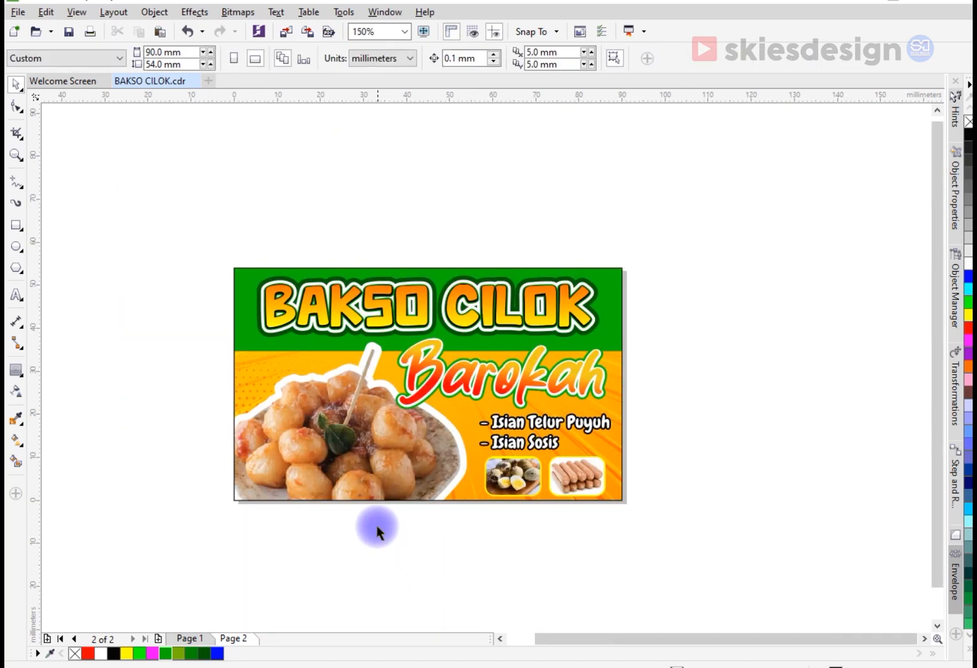
key(ctrl+z)
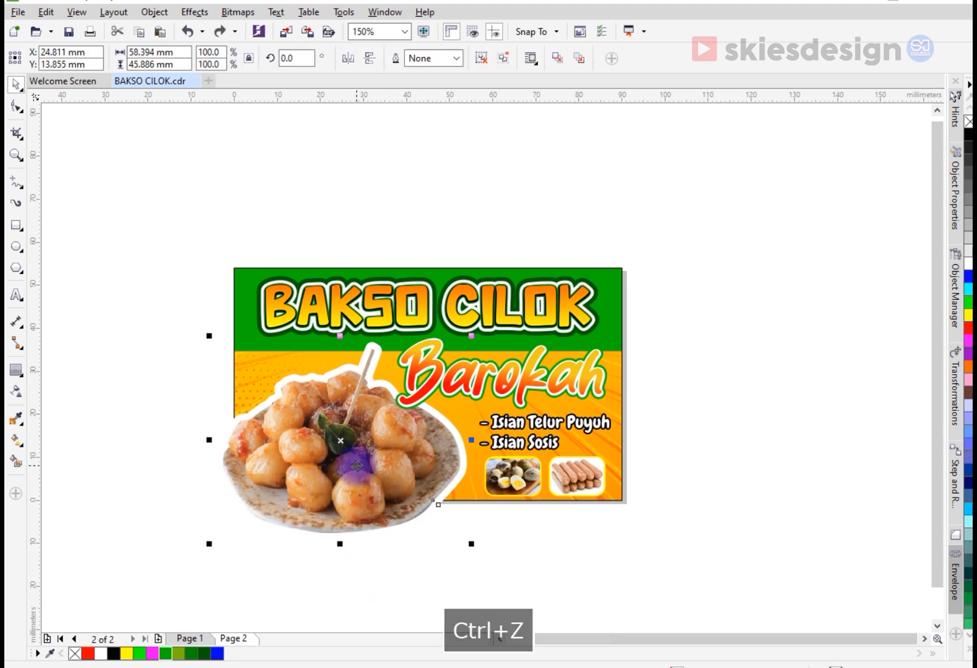
scroll(369, 467, up, 1)
drag(366, 461, 475, 549)
key(ctrl+z)
Step: Resize the plate photo proportionally to about 57 × 44.8 mm, keeping it at the card's lower left
drag(576, 589, 557, 565)
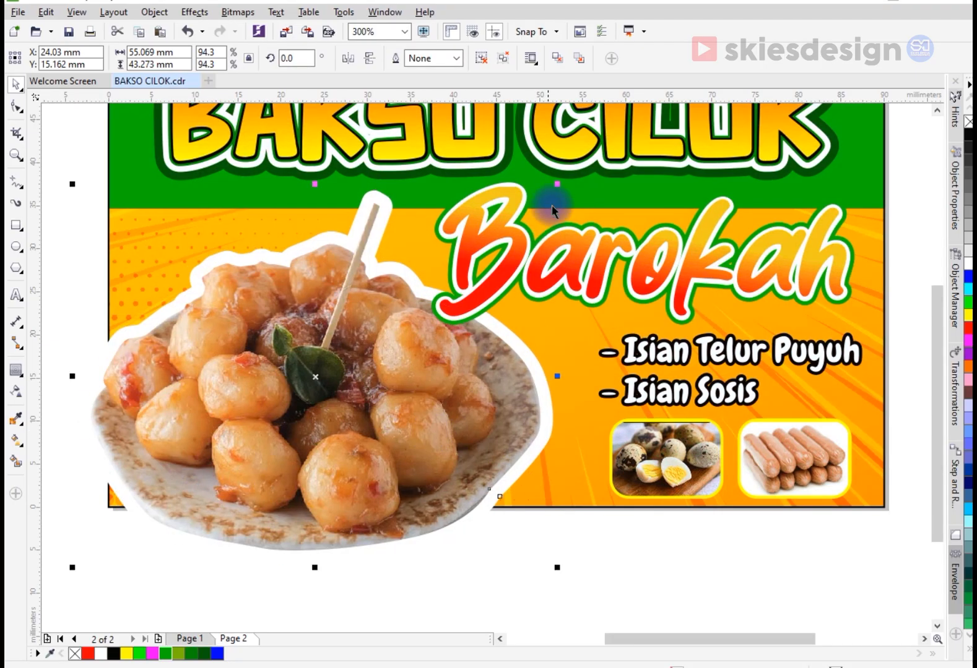
drag(557, 183, 565, 178)
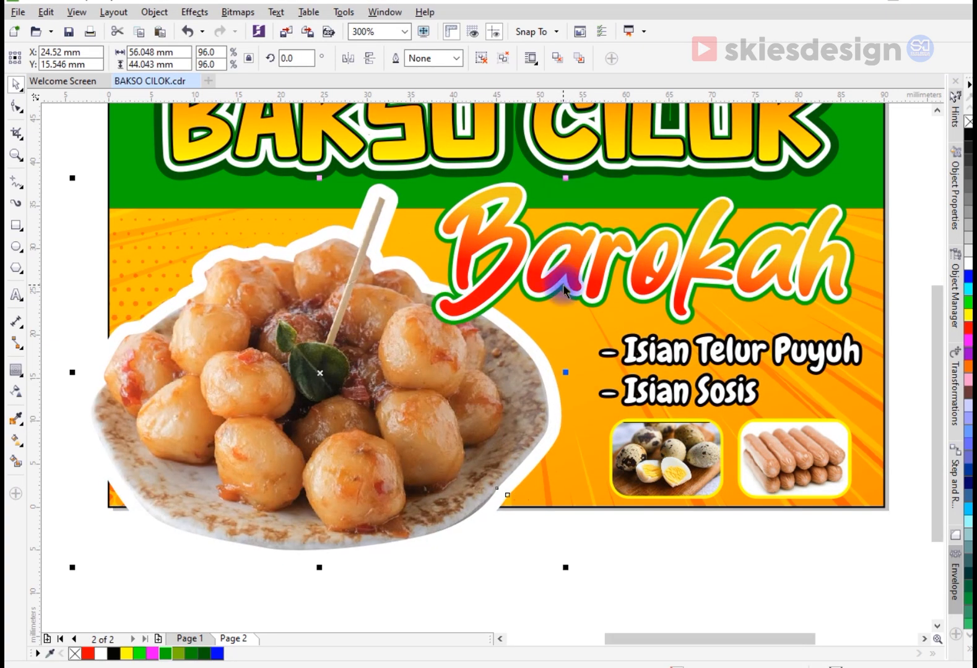
drag(70, 178, 70, 178)
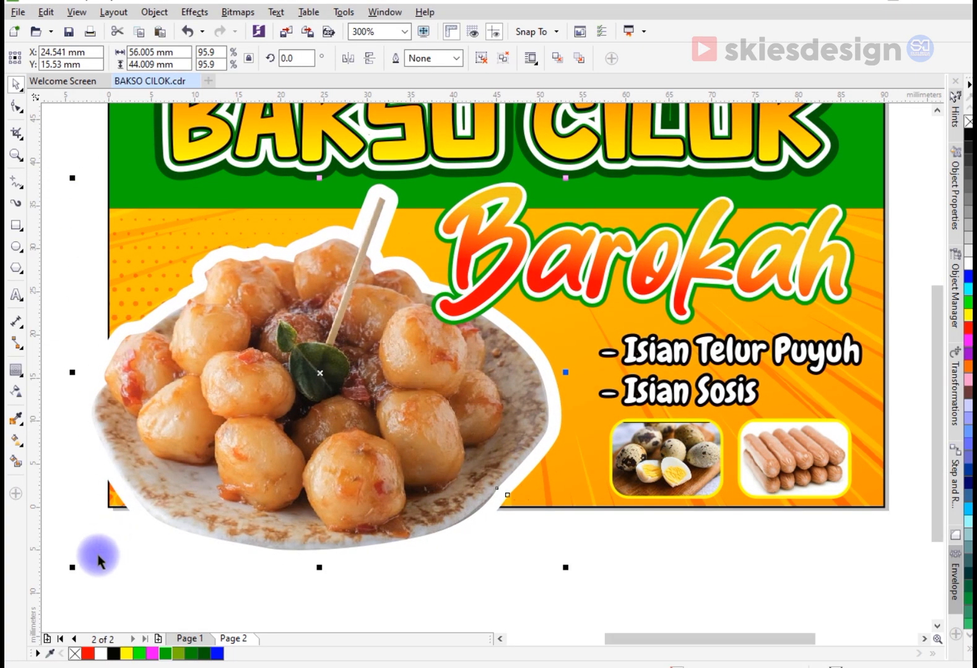
drag(72, 568, 64, 574)
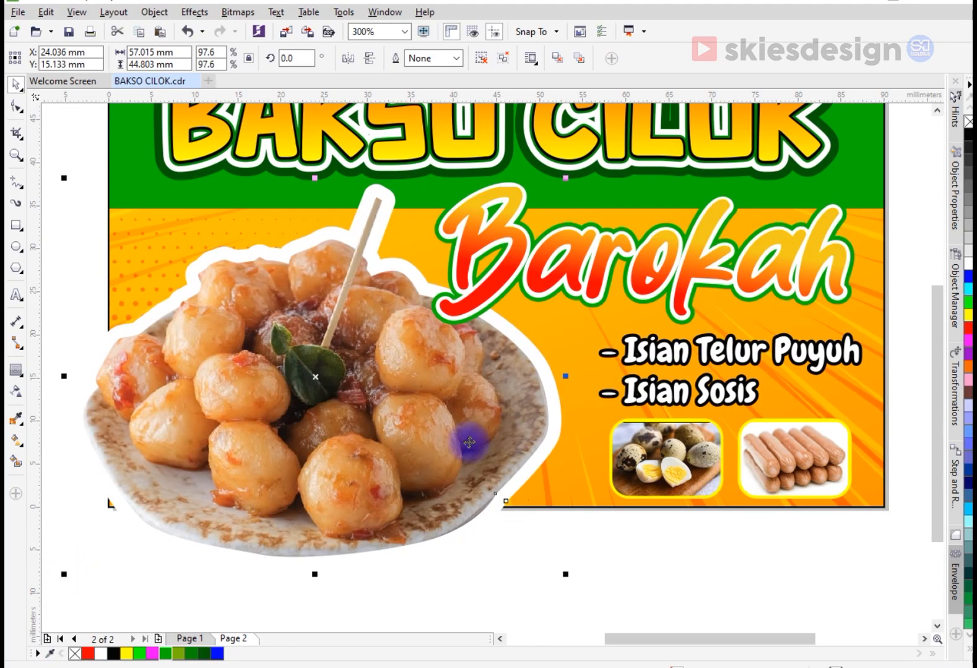
Step: PowerClip the resized plate photo inside the card's sunburst background rectangle
right_click(438, 385)
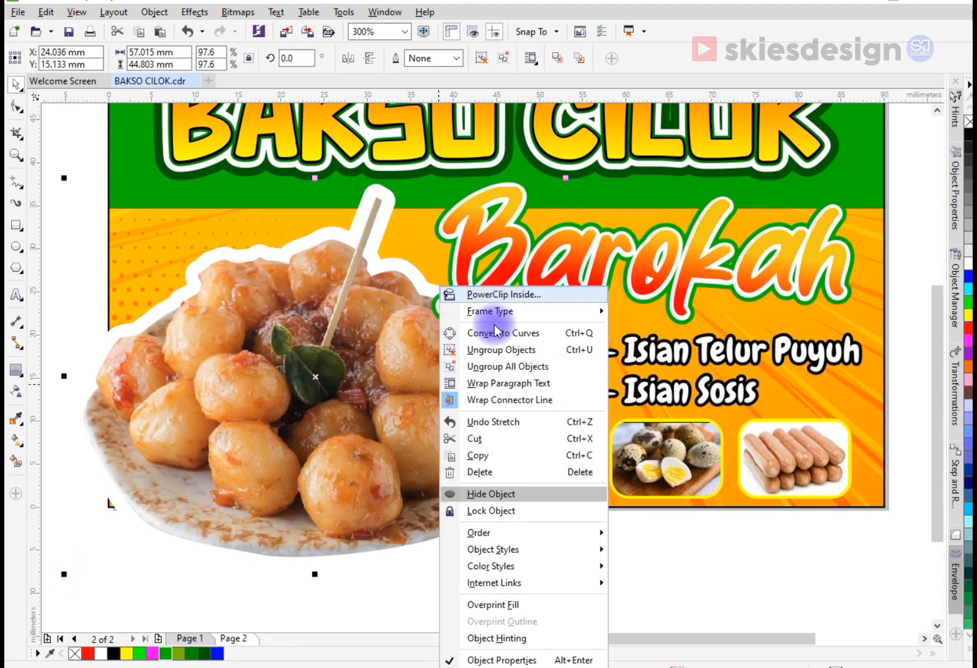
click(488, 297)
click(579, 467)
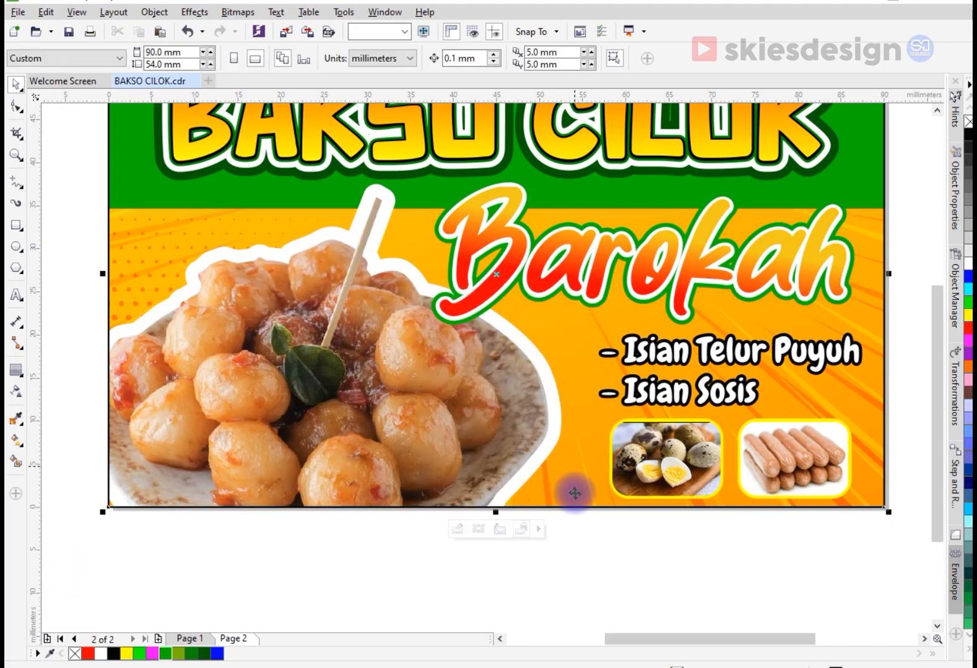
click(548, 552)
Step: Add a Small Glow drop shadow to the green outline of the Barokah lettering and color it yellow
click(449, 326)
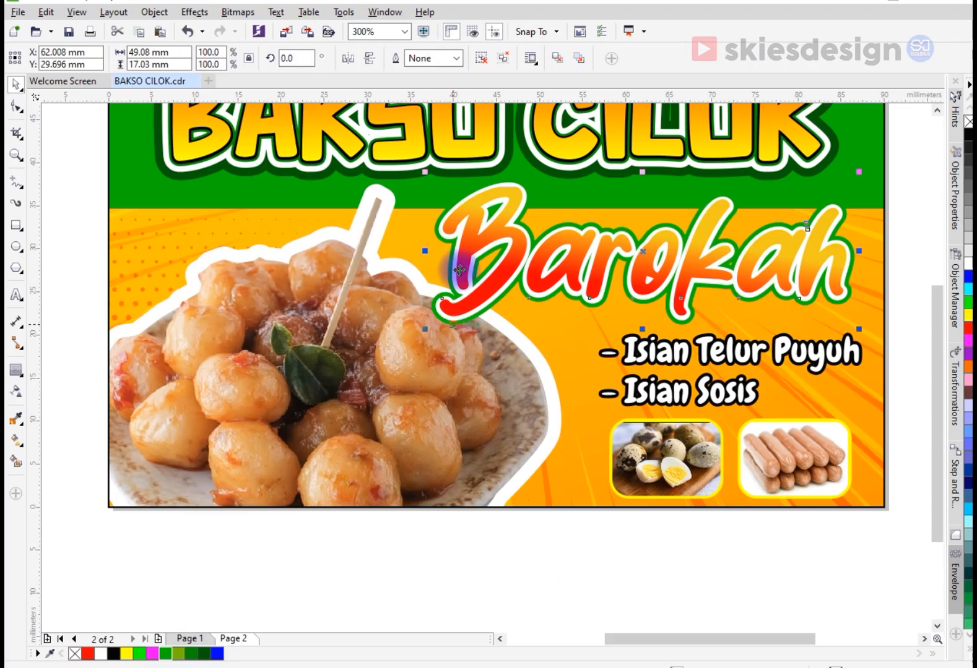
click(831, 514)
drag(939, 396, 931, 348)
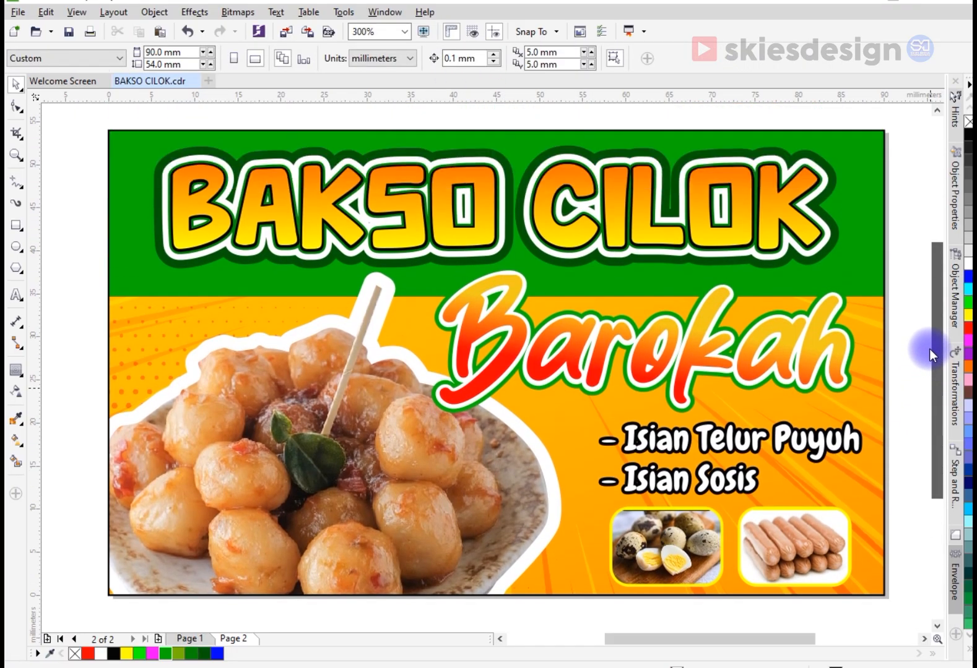
click(464, 411)
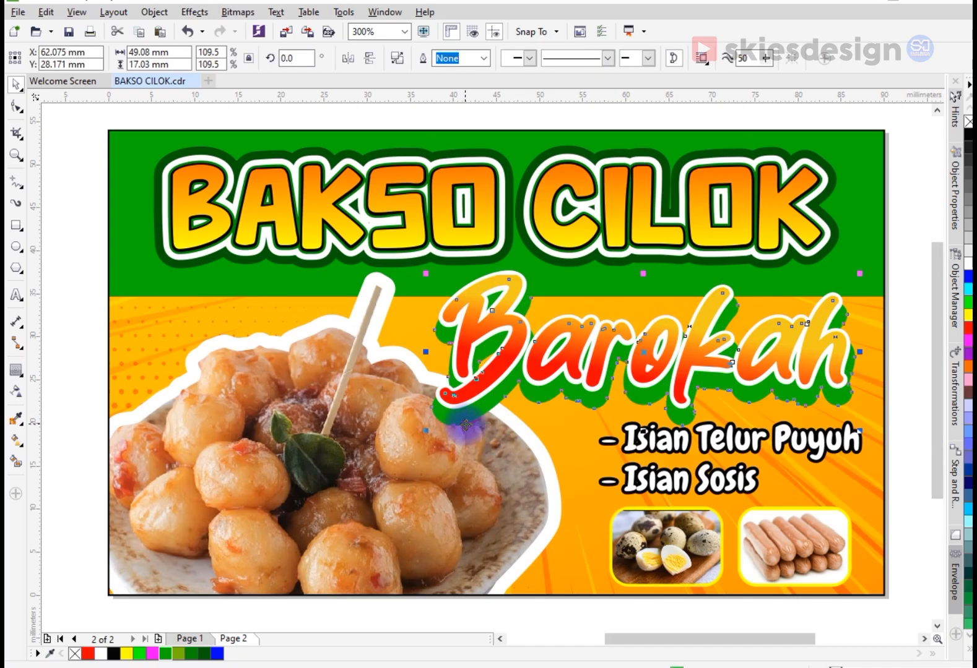
key(ctrl+z)
click(16, 370)
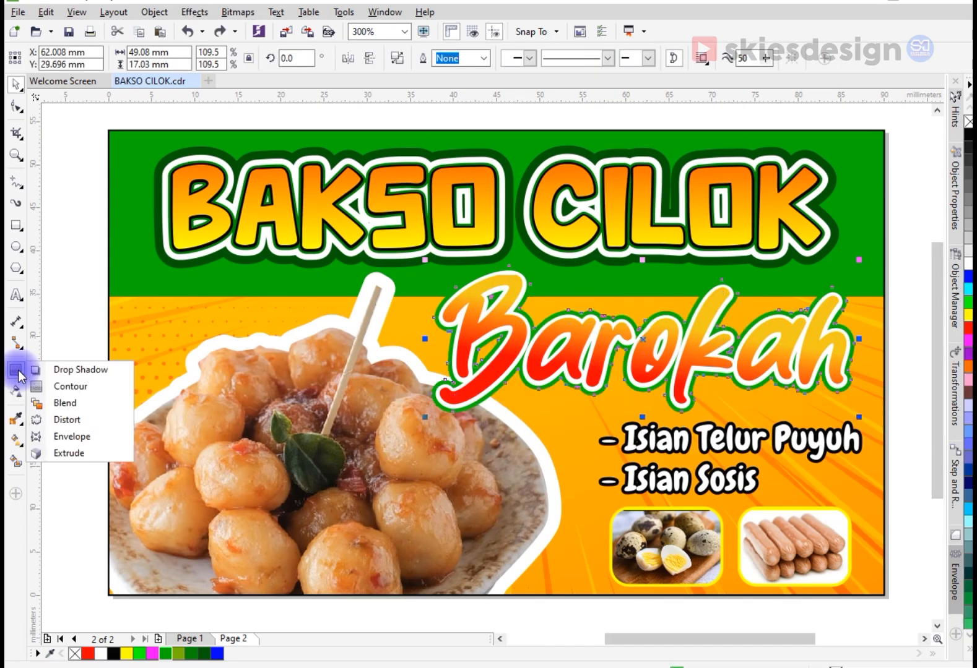
click(60, 375)
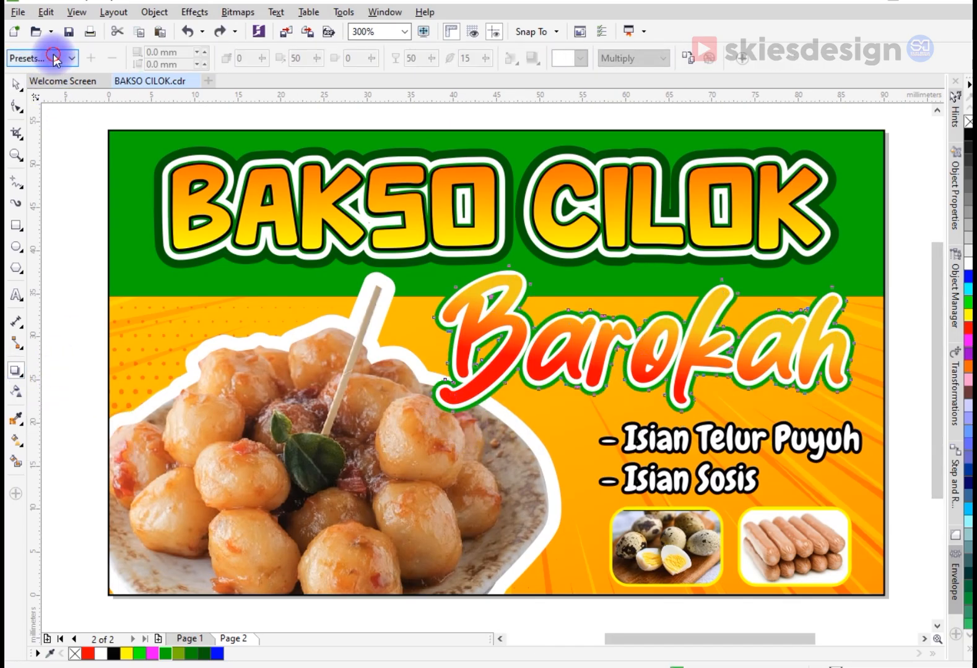
click(56, 58)
click(63, 162)
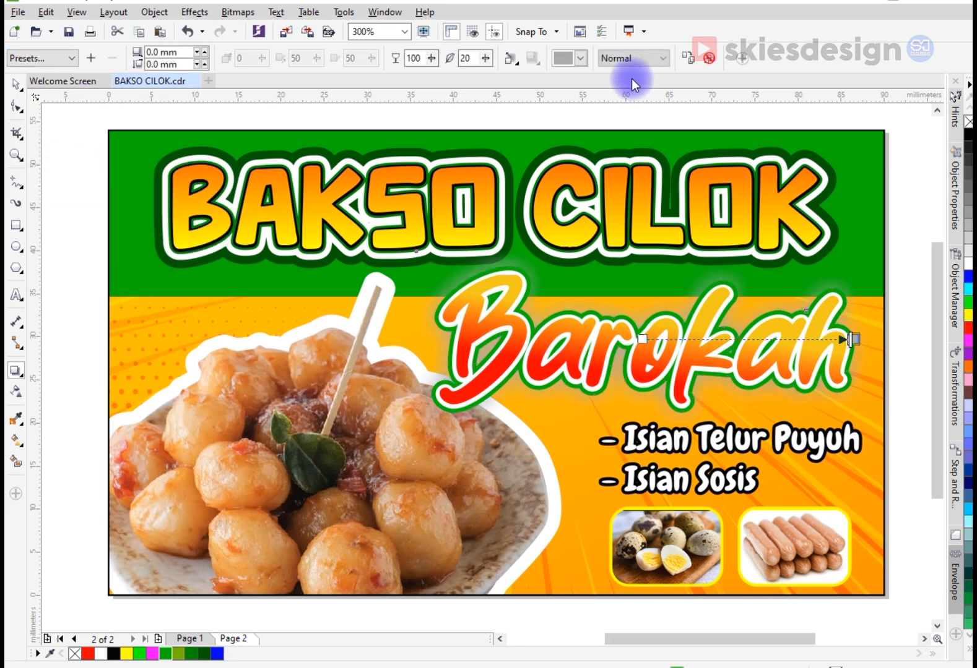
click(579, 58)
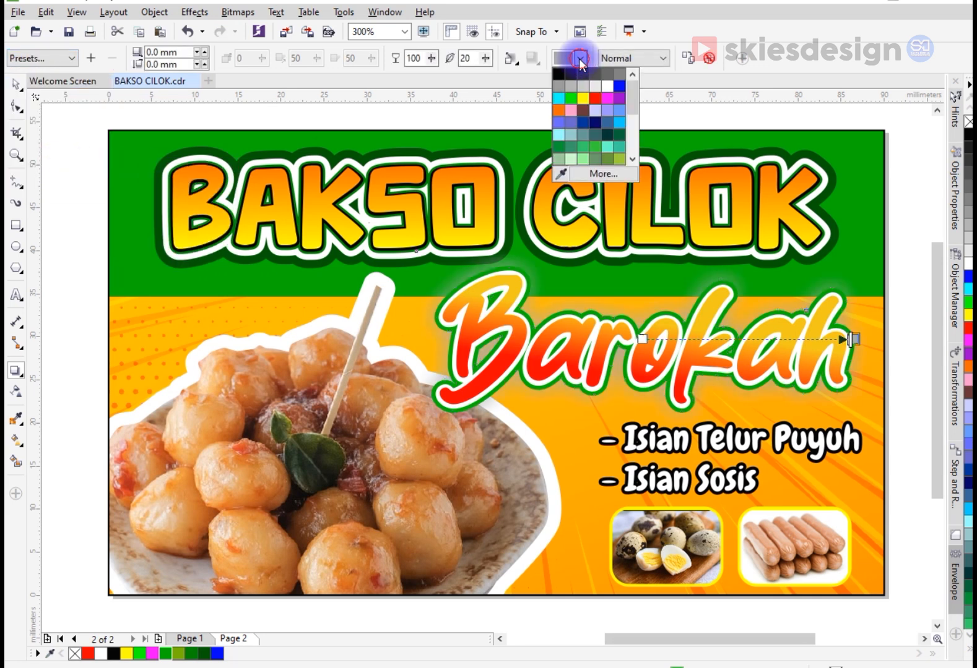
click(587, 96)
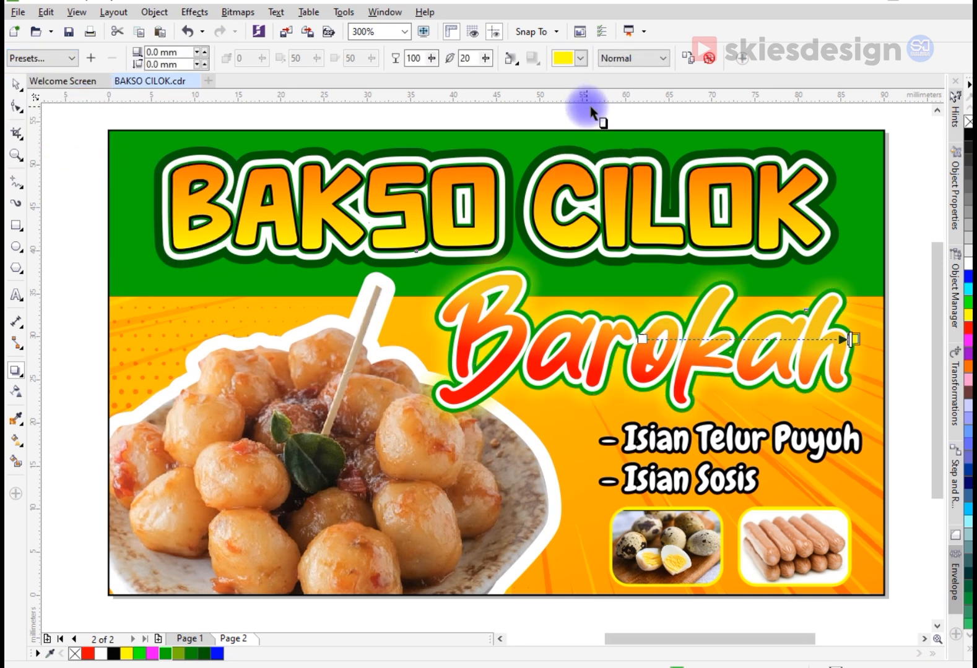
Step: Add a black Small Glow drop shadow with feathering 13 to the Isian Telur Puyuh and Isian Sosis text
click(664, 444)
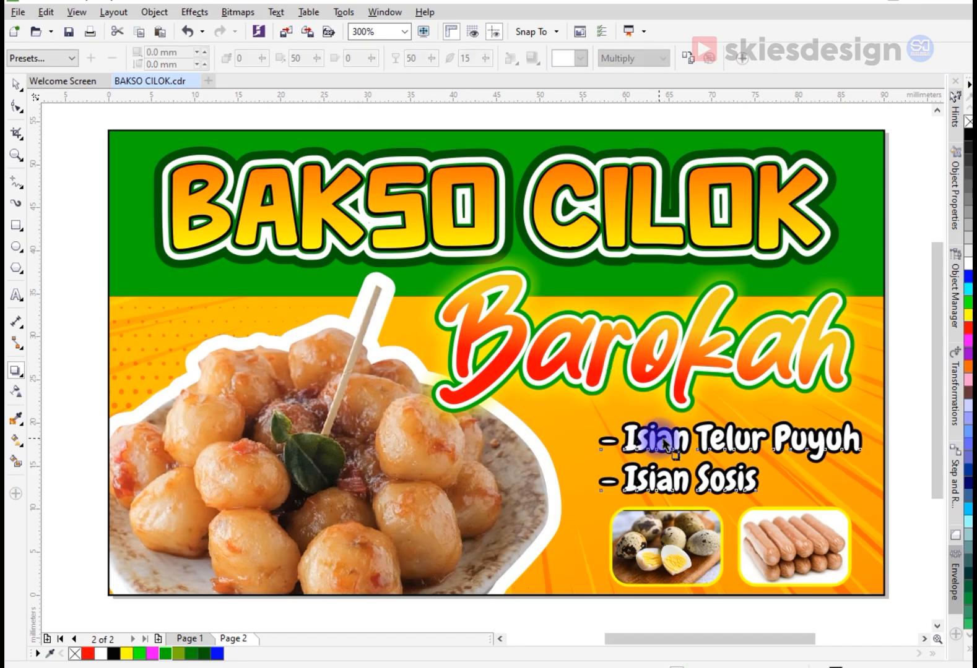
click(17, 86)
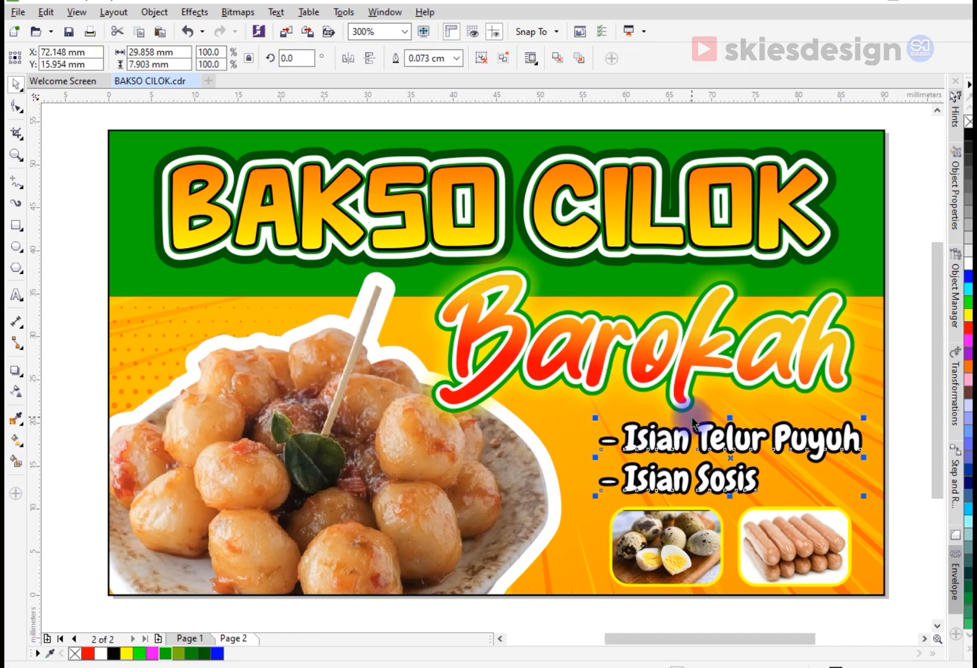
click(20, 376)
click(39, 372)
click(41, 59)
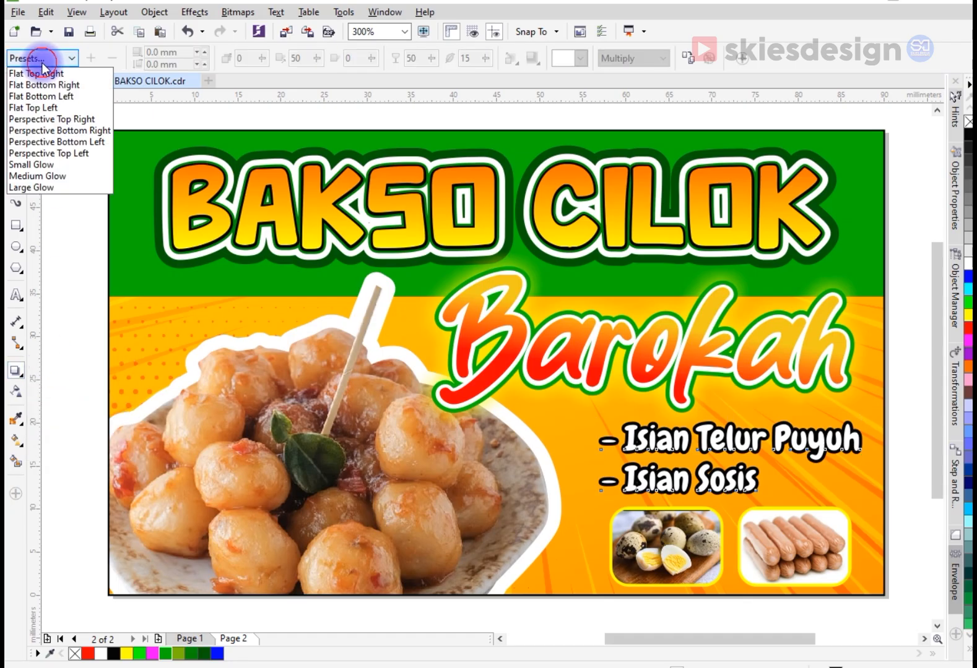
click(58, 165)
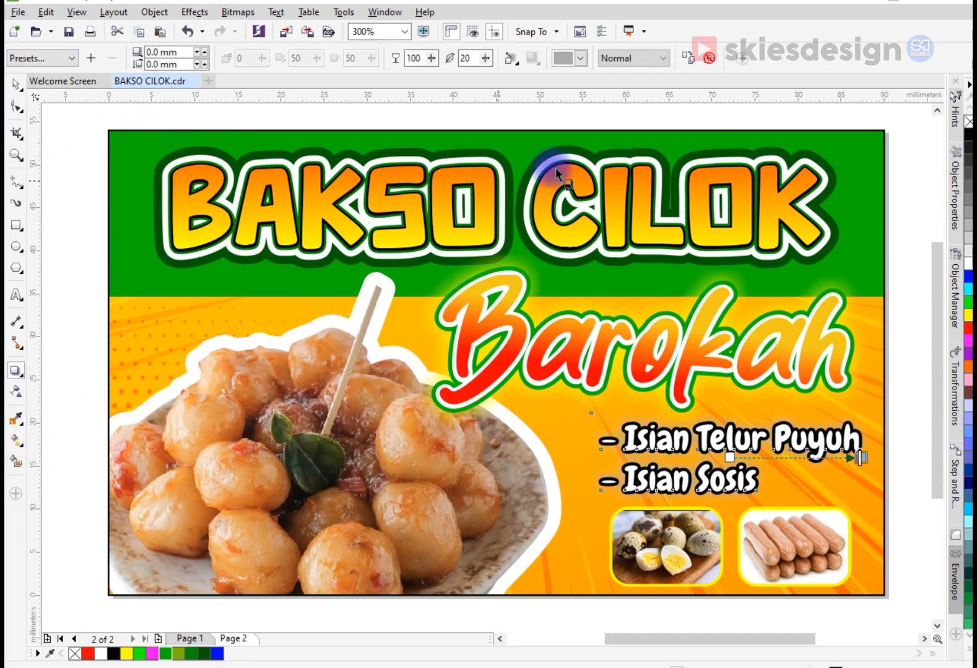
click(579, 58)
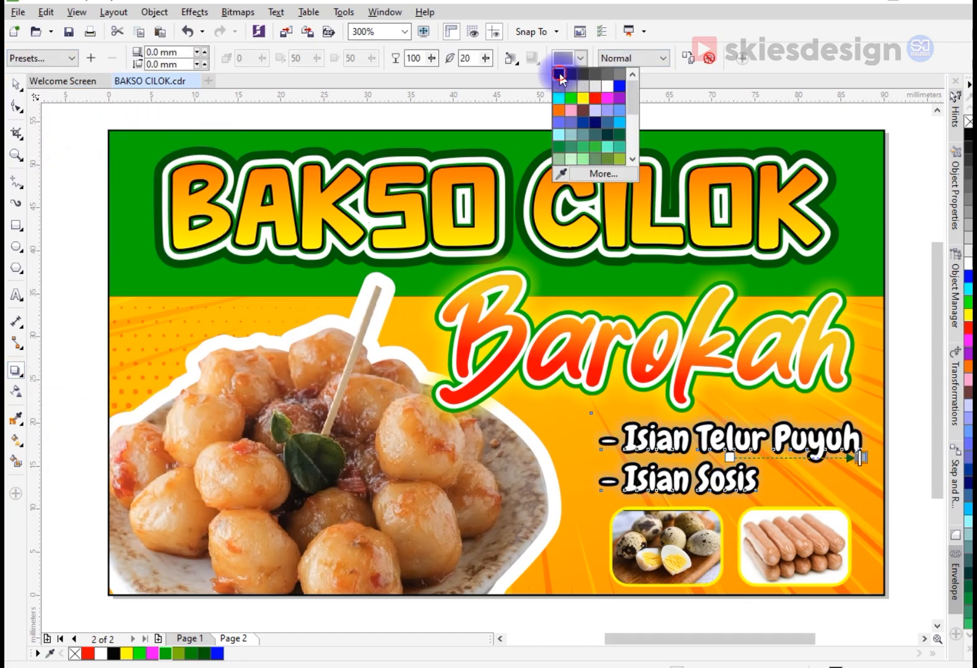
click(560, 75)
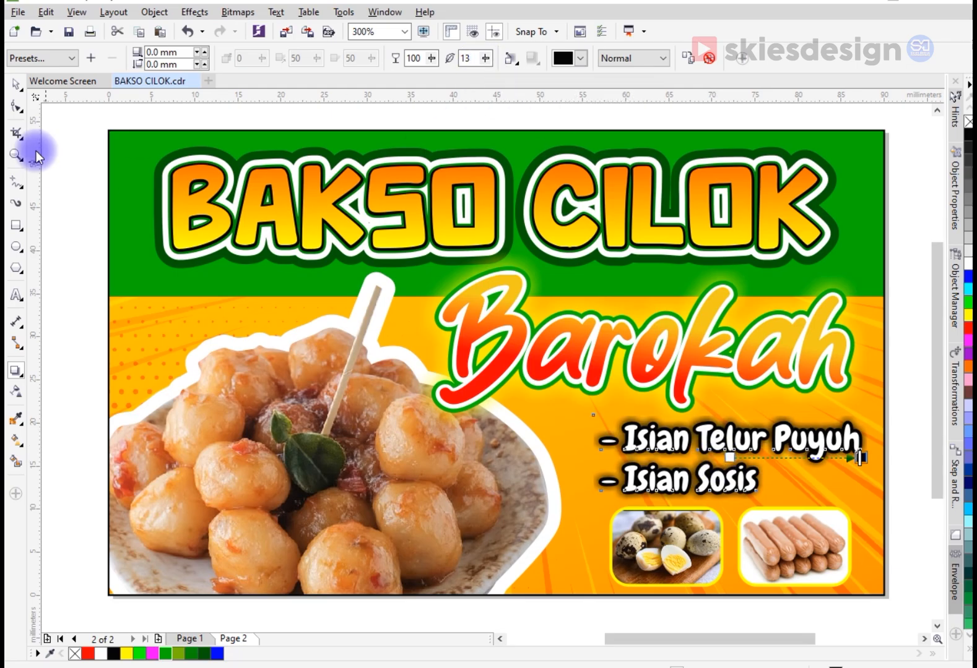
Step: Shift the filling list together with the egg and sausage photos about 1 mm to the left
click(10, 86)
drag(904, 399, 640, 572)
drag(573, 602, 574, 601)
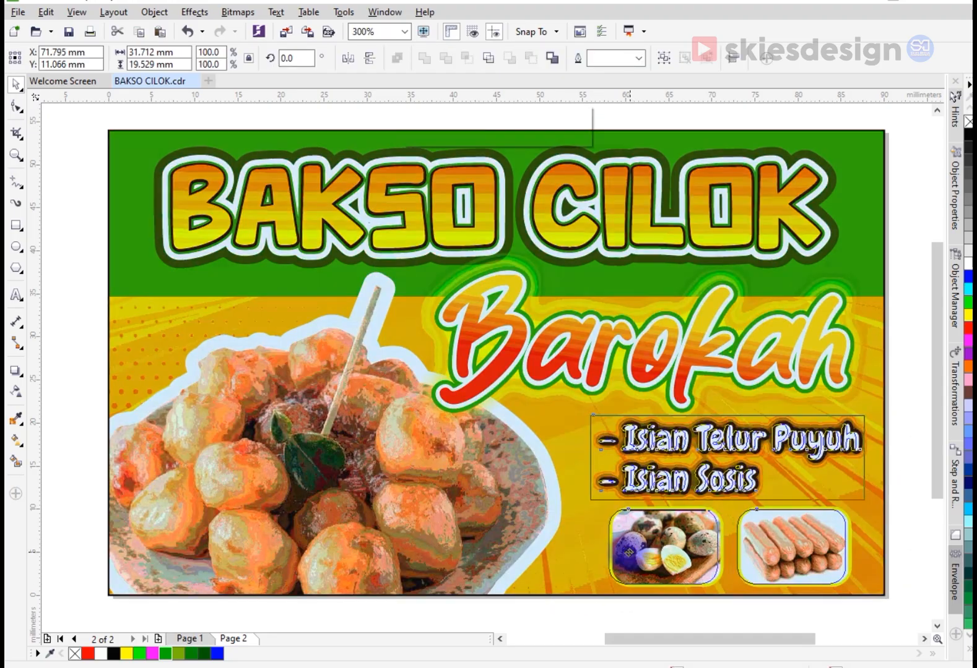
drag(634, 538, 625, 538)
click(178, 350)
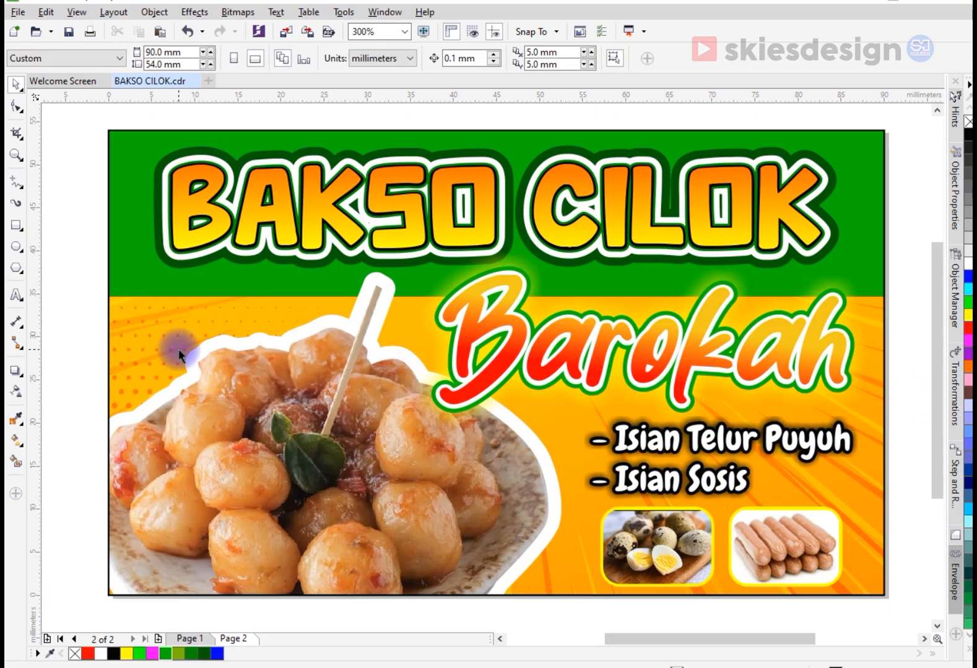
click(154, 253)
click(158, 247)
drag(157, 244, 148, 246)
key(ctrl+z)
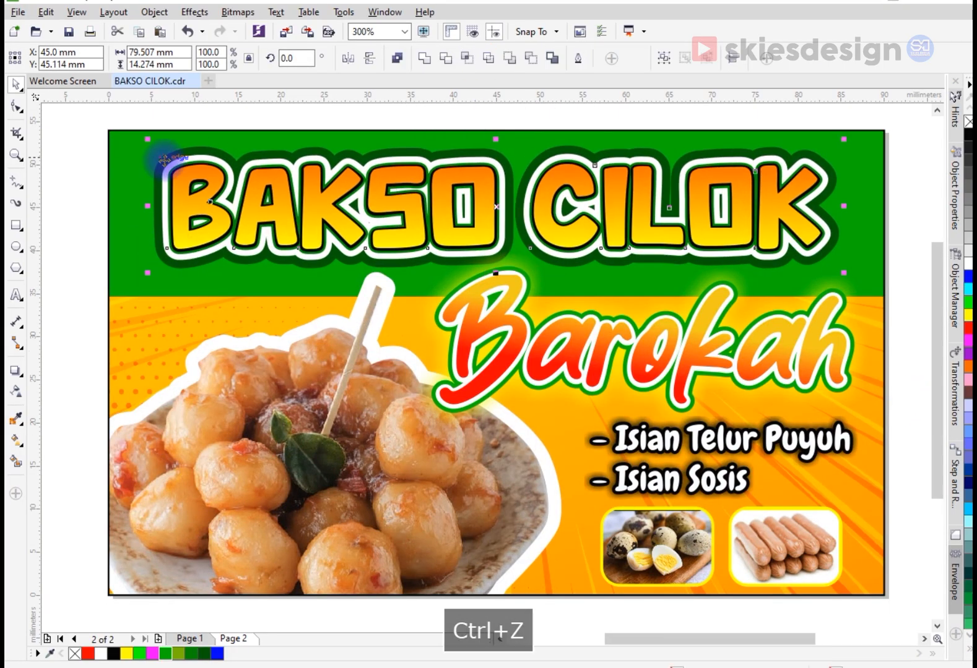
Step: Add a yellow Small Glow drop shadow with feathering 10 to the dark green outline of the BAKSO CILOK title
click(163, 164)
click(159, 165)
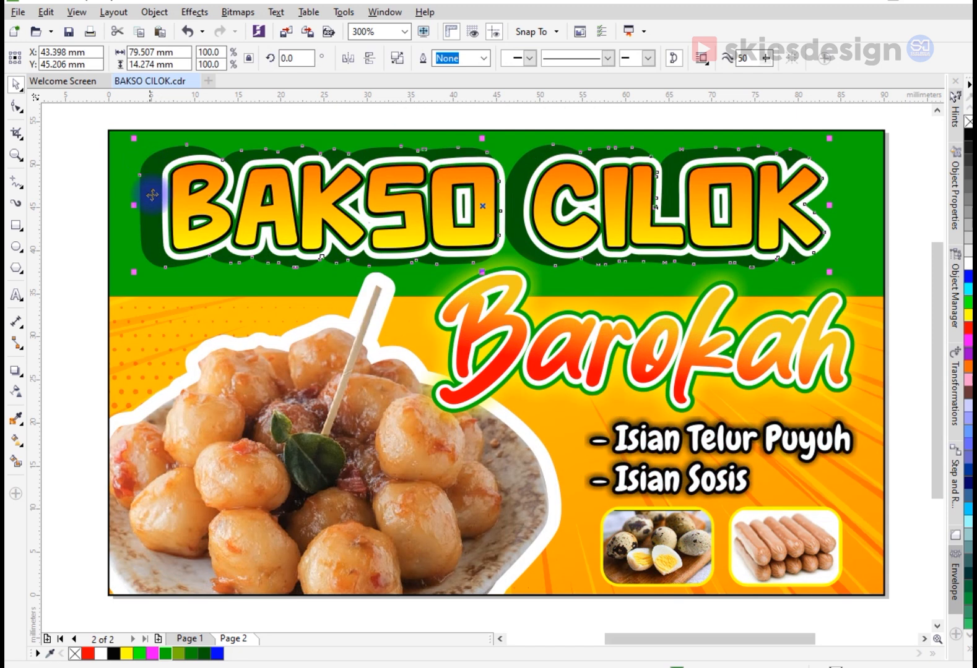
key(ctrl+z)
click(15, 371)
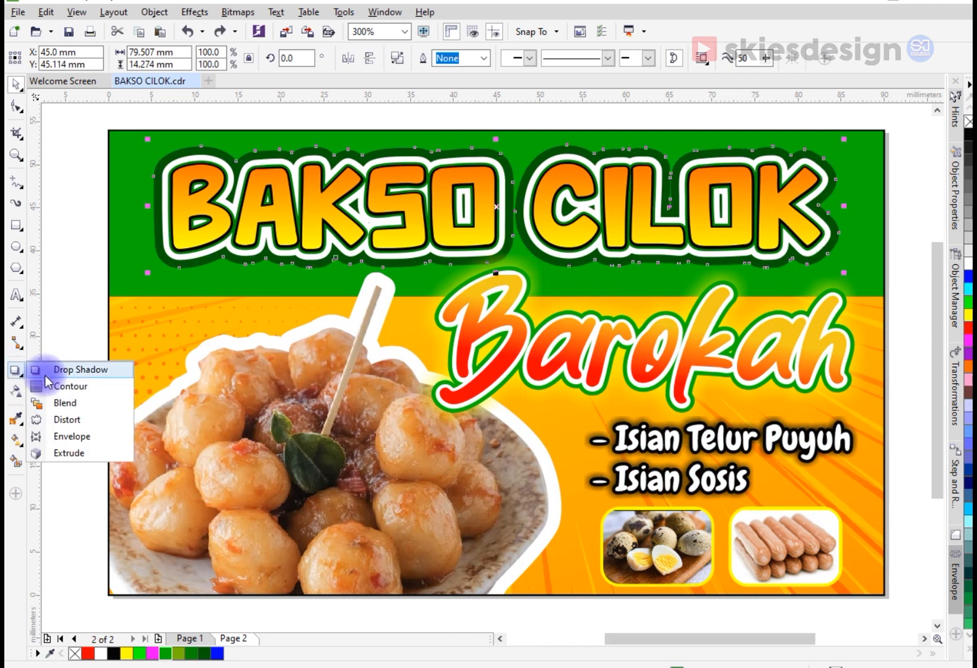
click(40, 371)
click(55, 58)
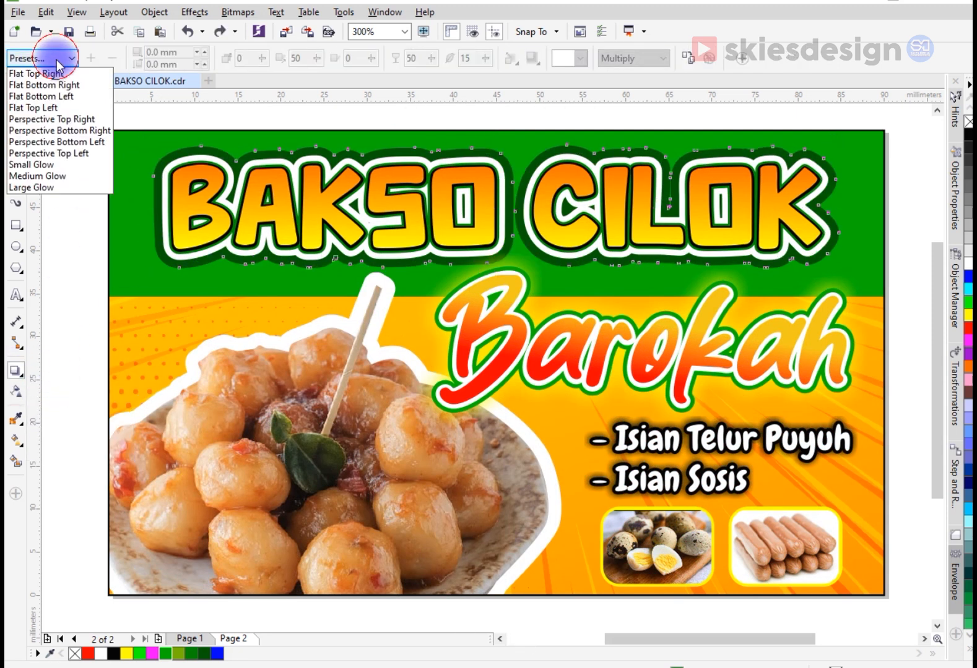
click(62, 164)
click(580, 58)
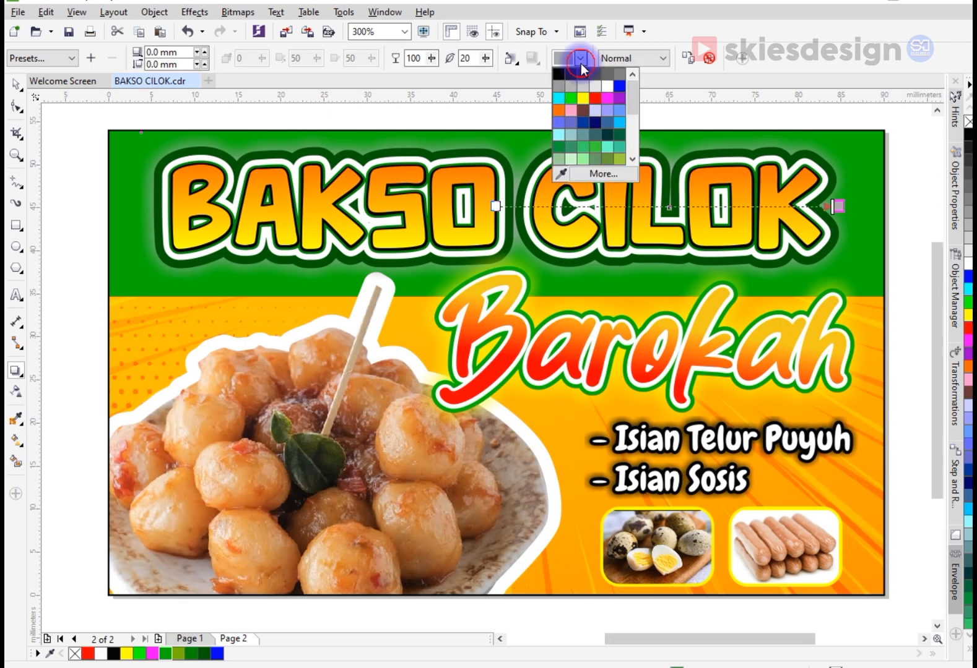
click(604, 84)
click(580, 58)
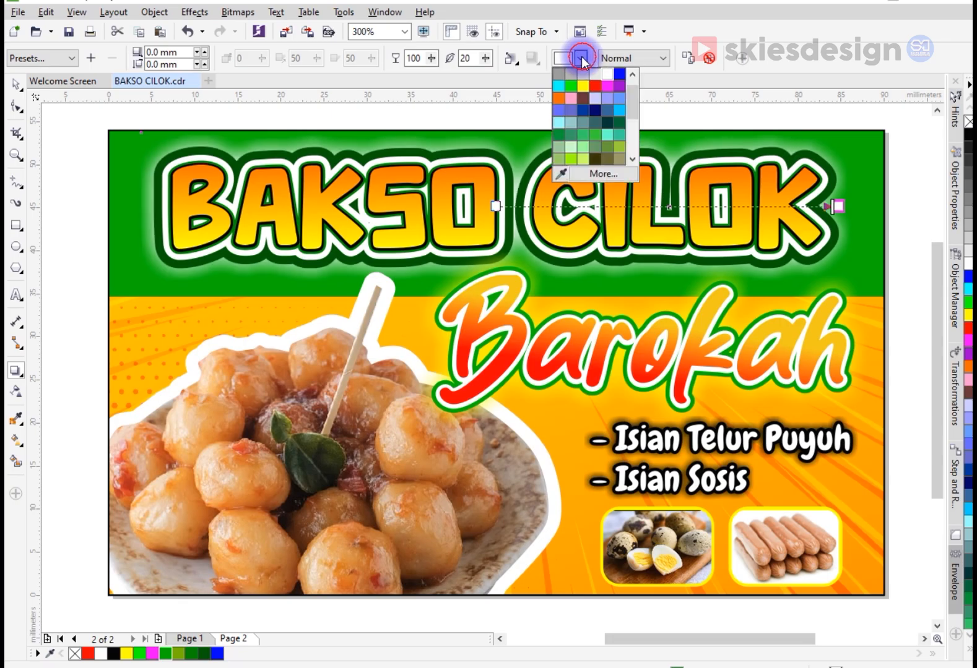
click(582, 86)
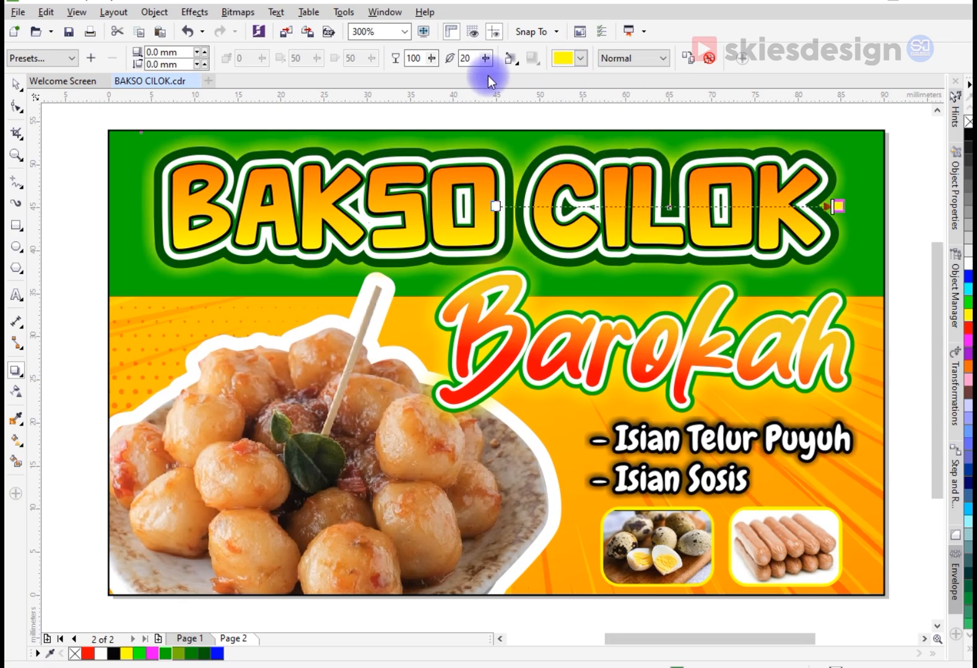
drag(479, 56, 480, 56)
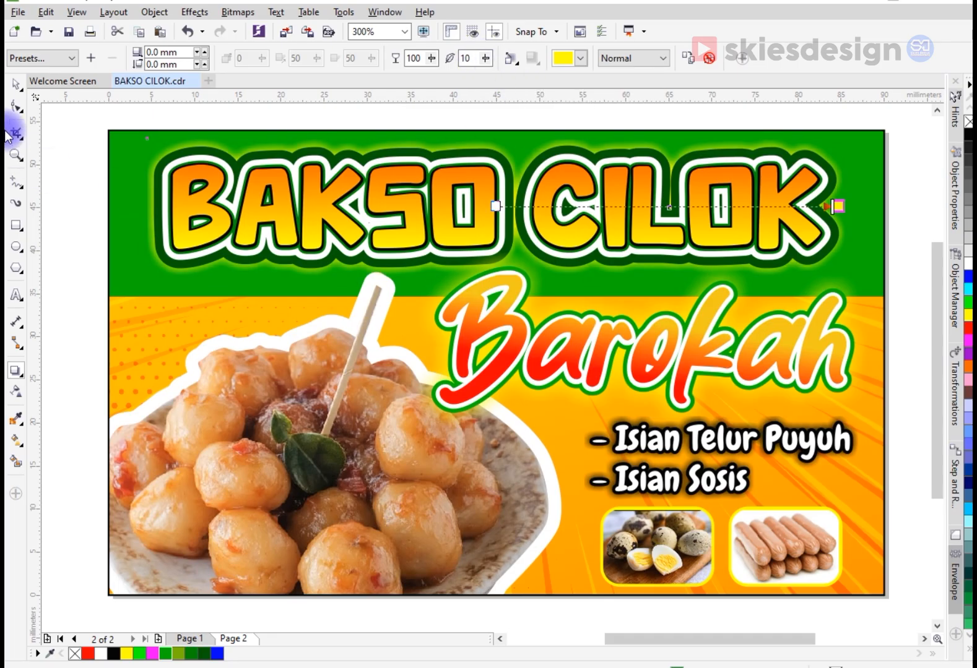
Step: Group the BAKSO CILOK title with its glow and center it horizontally on the card background
click(589, 291)
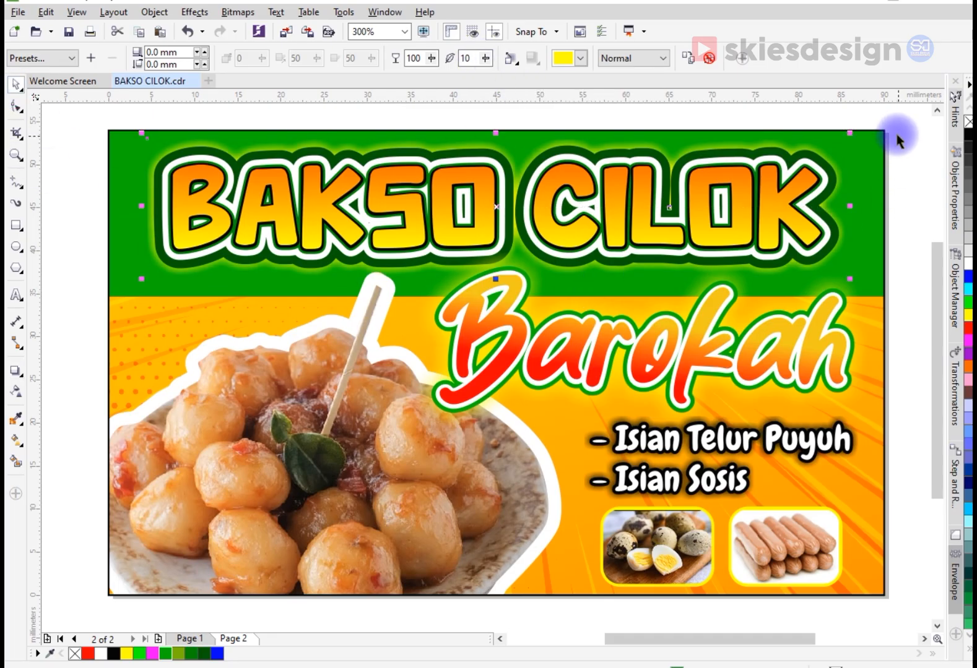
key(space)
drag(388, 240, 398, 243)
key(ctrl+z)
key(ctrl+g)
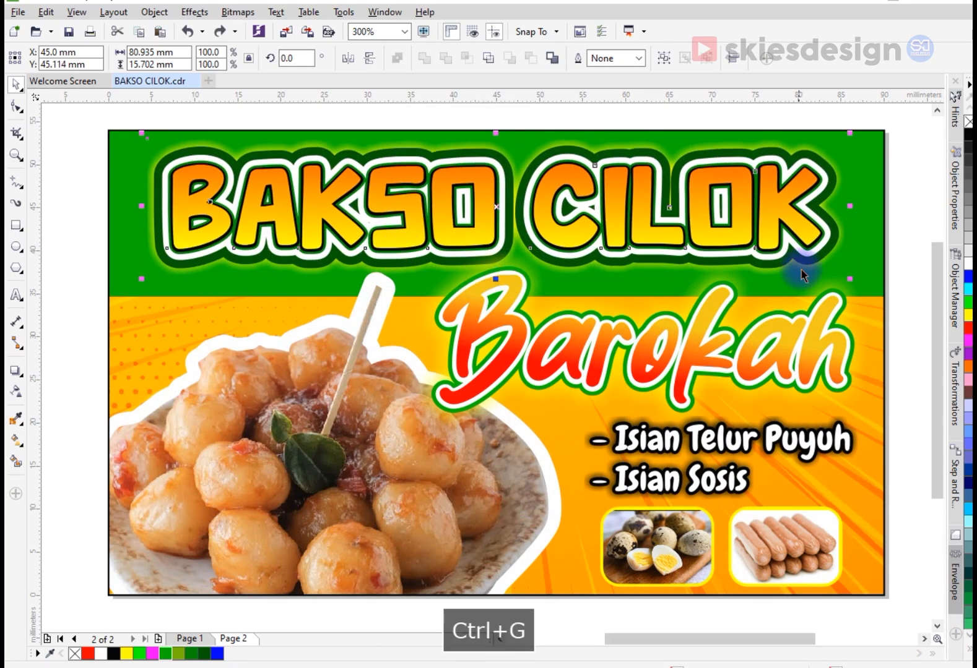
key(c)
key(ctrl+z)
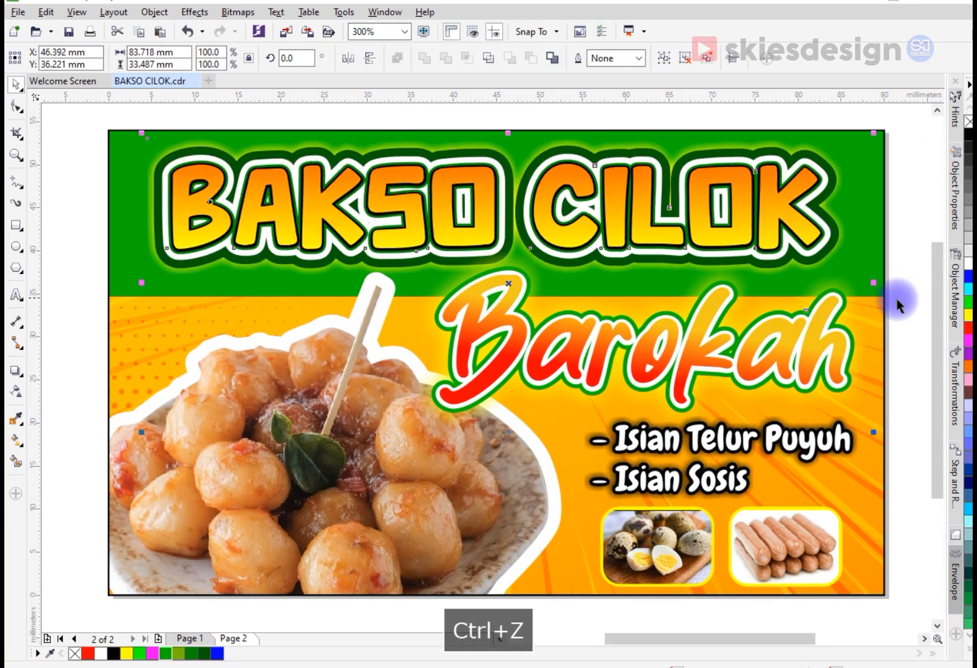
key(ctrl+z)
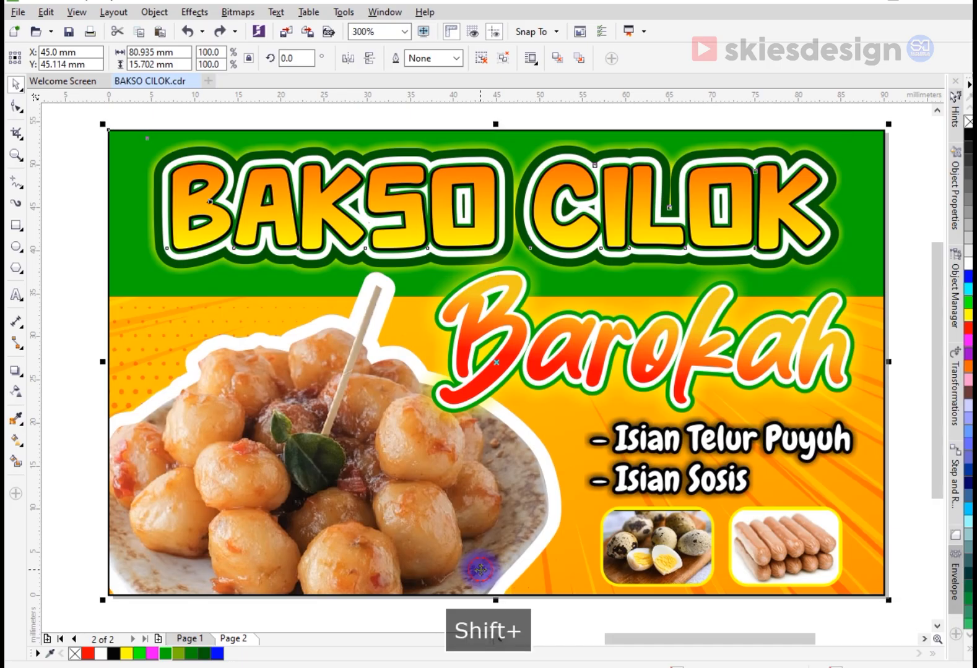
shift+click(504, 588)
key(c)
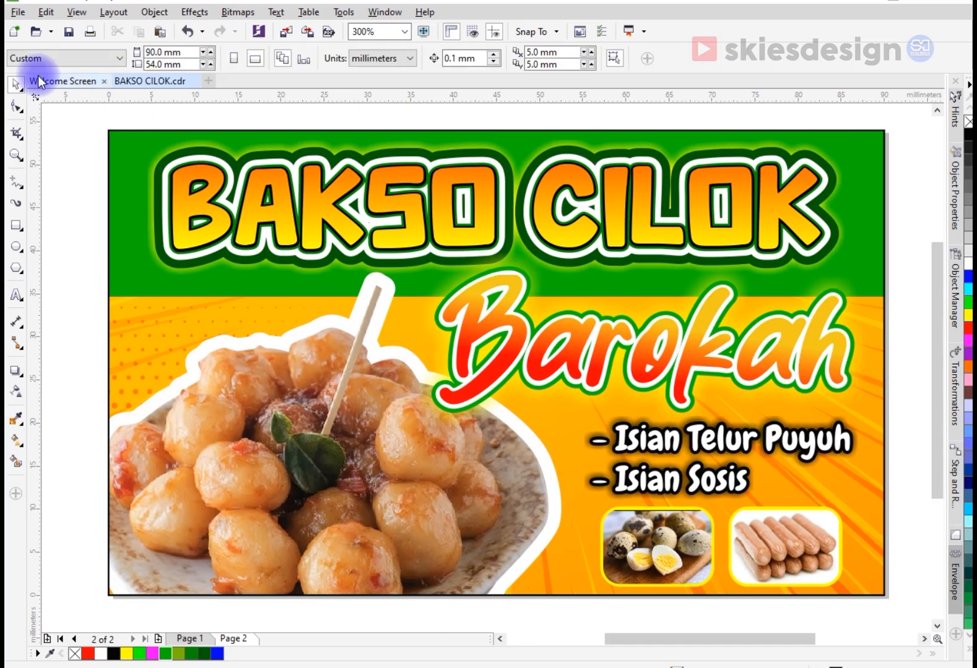
Step: Save the BAKSO CILOK business card document
key(ctrl+s)
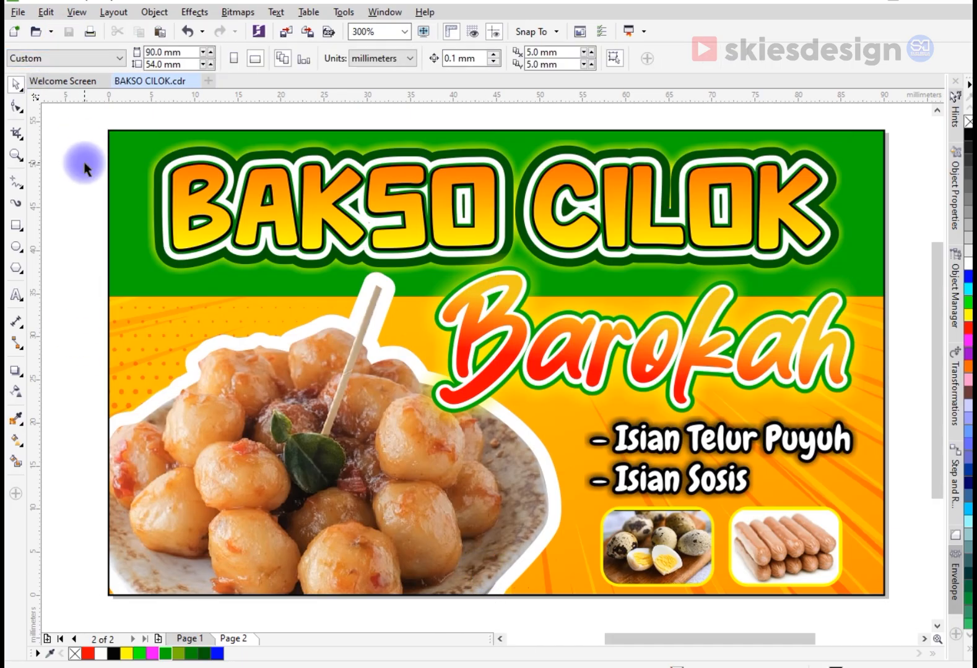
click(793, 580)
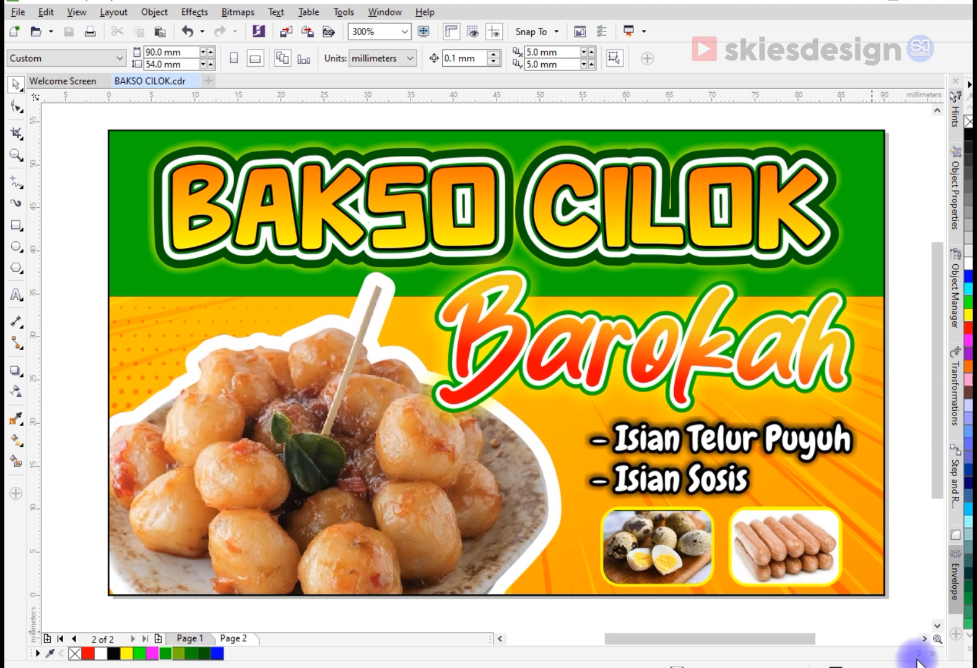